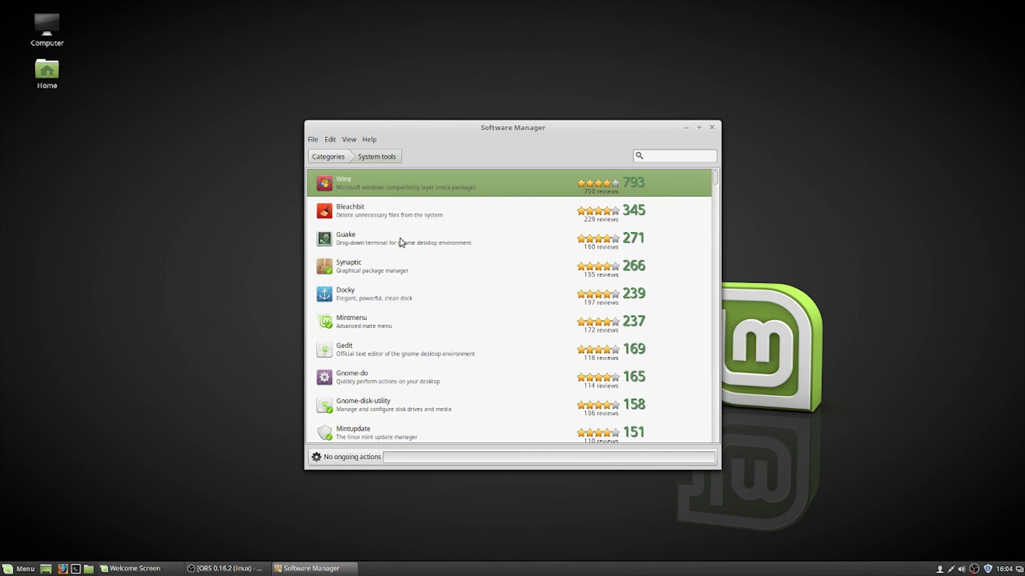
Install Wine from the System tools package list
click(397, 191)
click(675, 270)
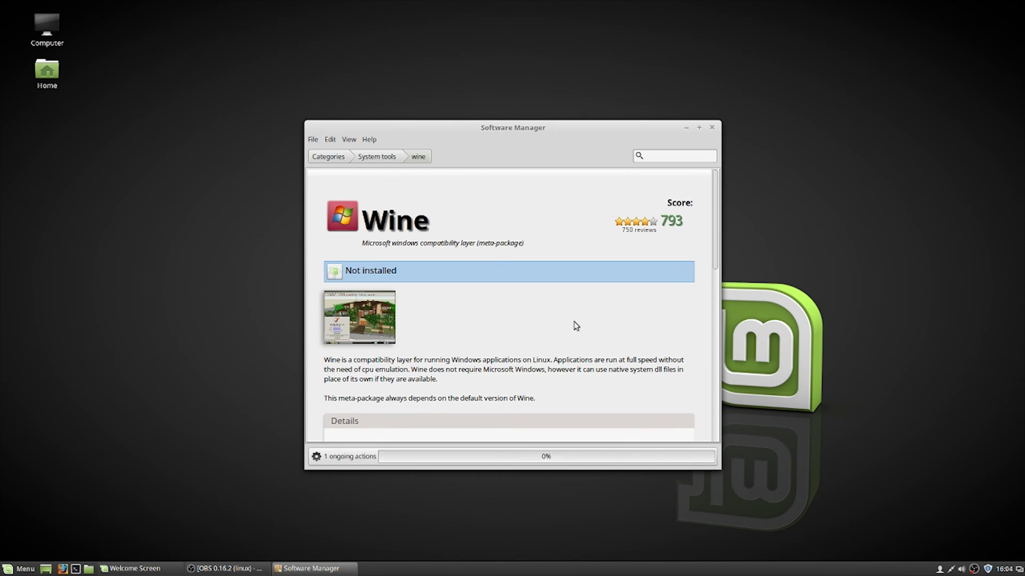
scroll(575, 309, down, 3)
scroll(456, 241, up, 3)
Look over the Nvidia-settings package, then go back to the category overview
click(395, 159)
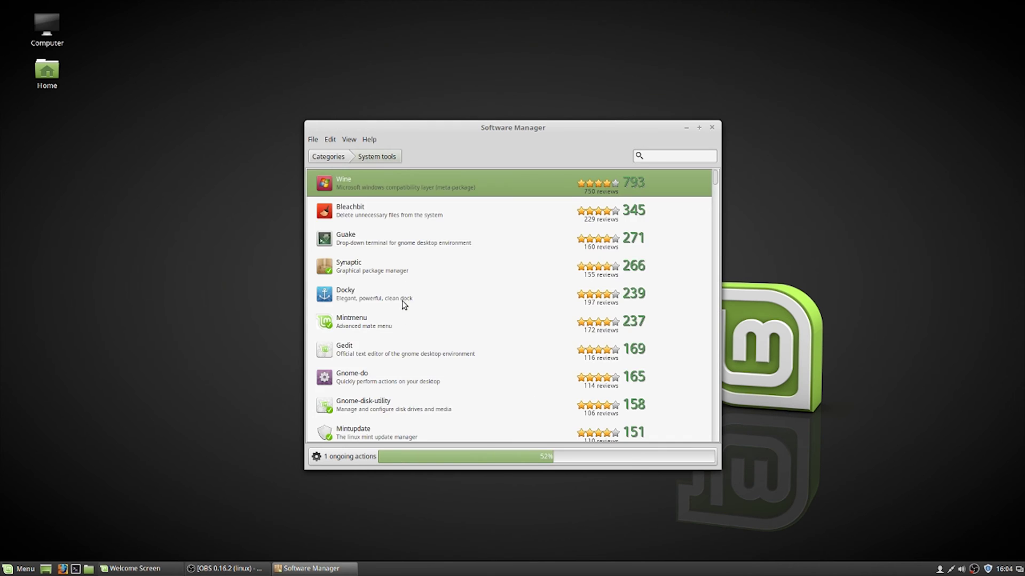
scroll(403, 304, down, 5)
scroll(403, 319, down, 10)
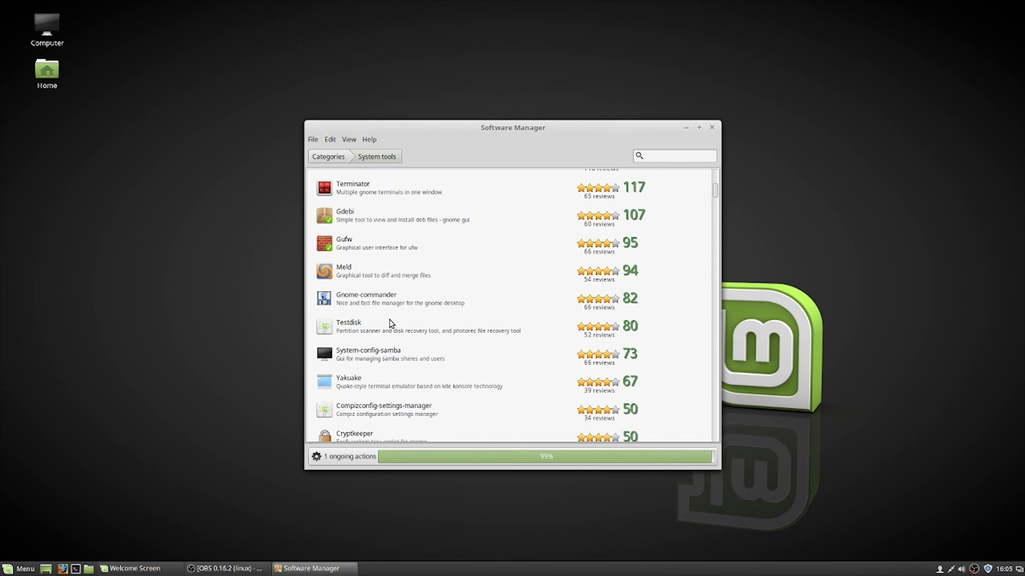
click(396, 363)
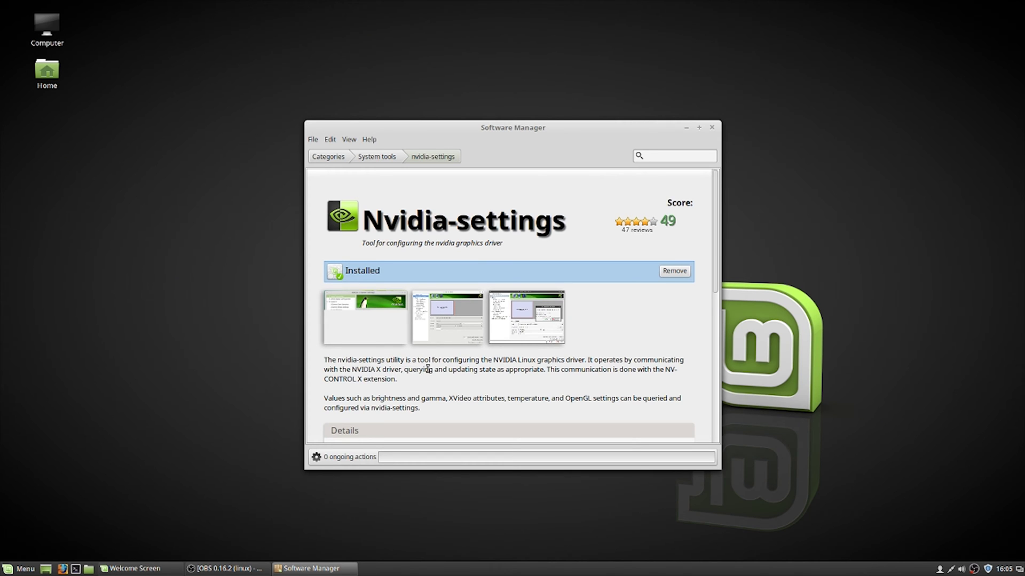
scroll(427, 368, down, 3)
scroll(552, 341, up, 3)
click(374, 157)
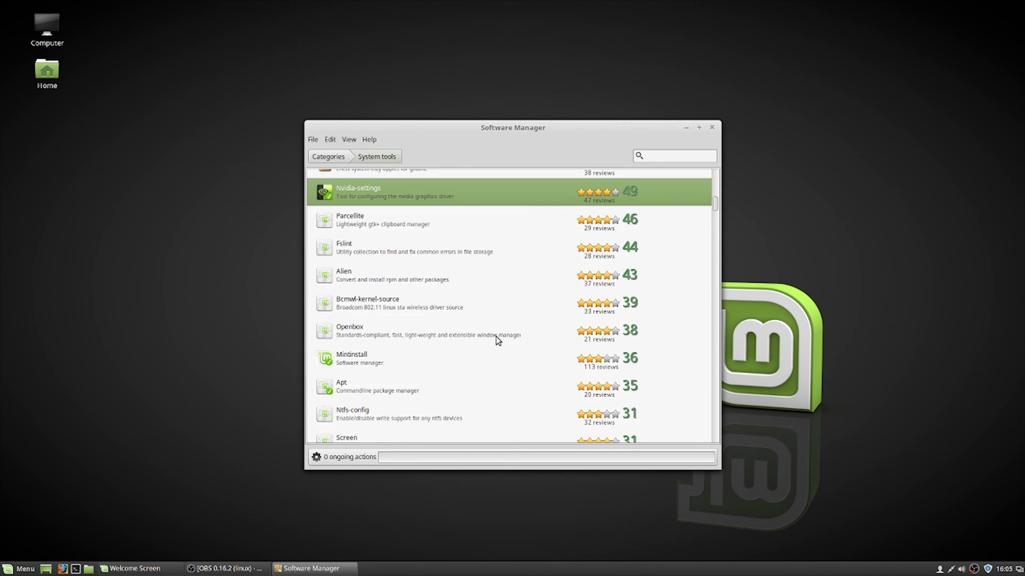
scroll(495, 336, down, 10)
click(336, 156)
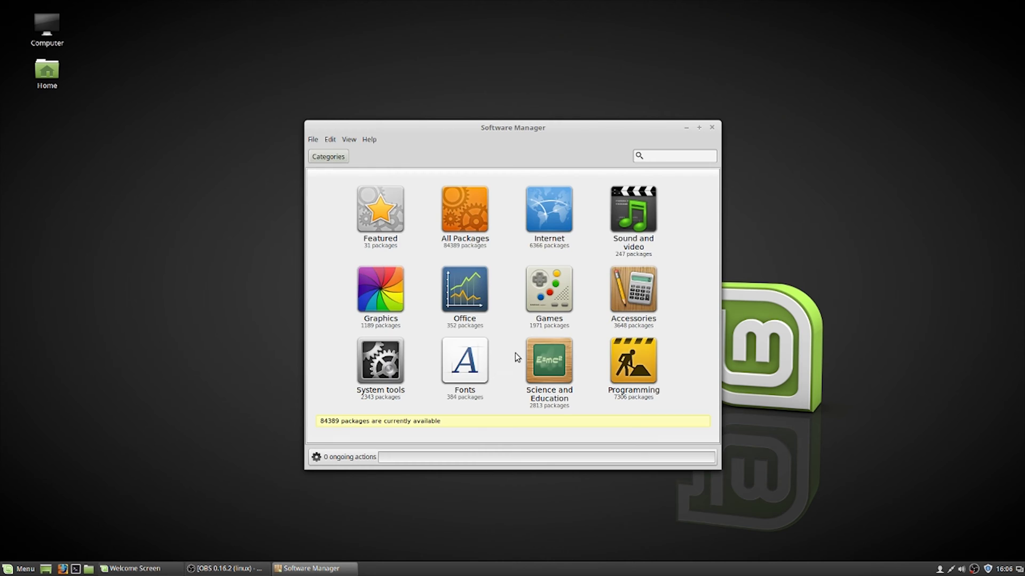
Install Steam from the Featured list, agreeing to its licence terms
click(380, 209)
click(366, 233)
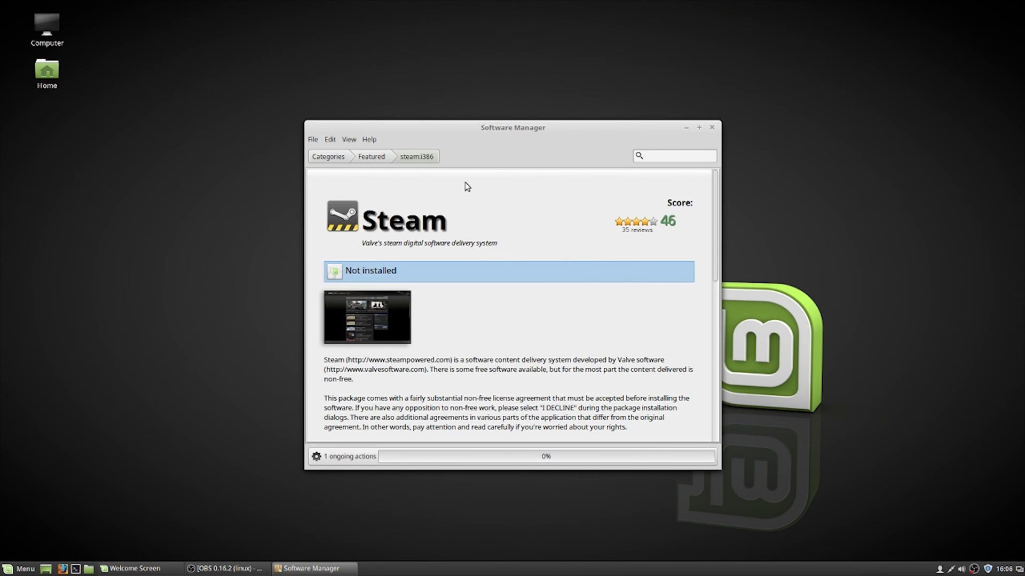
click(484, 368)
click(480, 367)
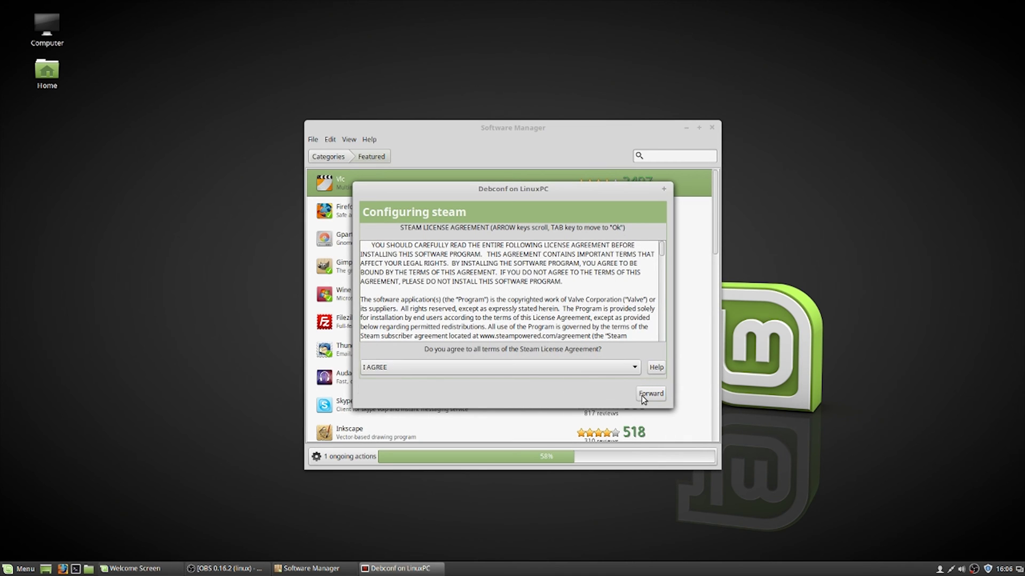
click(650, 394)
Install Virtualbox from the Featured list
scroll(380, 295, down, 5)
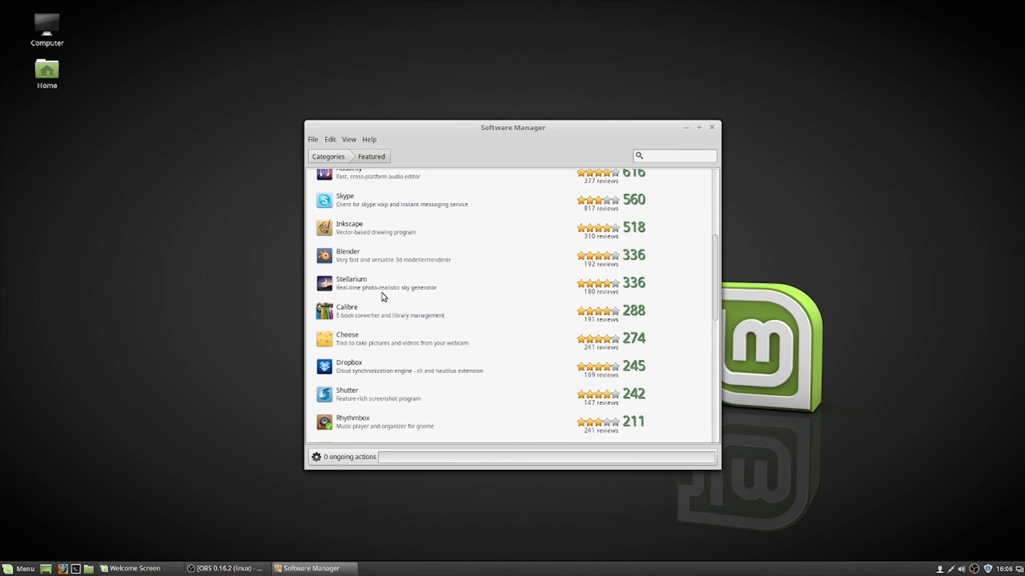
scroll(383, 296, down, 10)
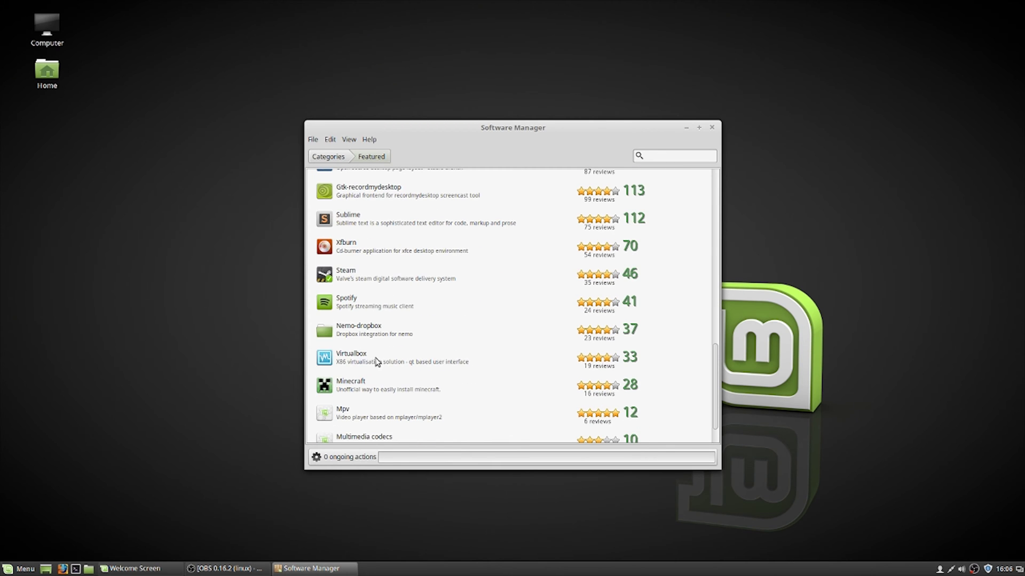
click(377, 362)
click(677, 272)
click(372, 156)
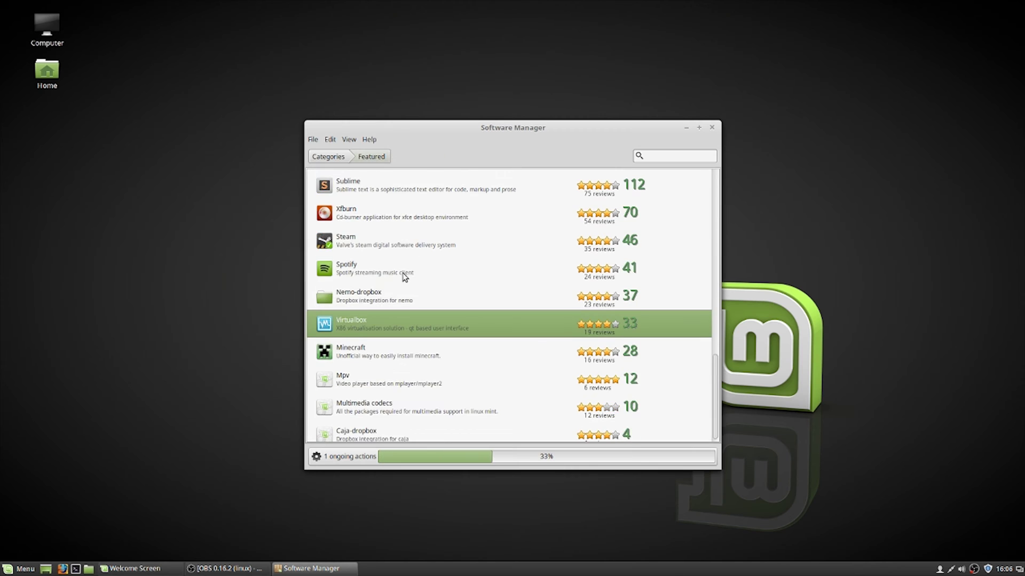
Check the Vlc package and the running install tasks, return to the categories, and open a terminal
scroll(395, 363, up, 15)
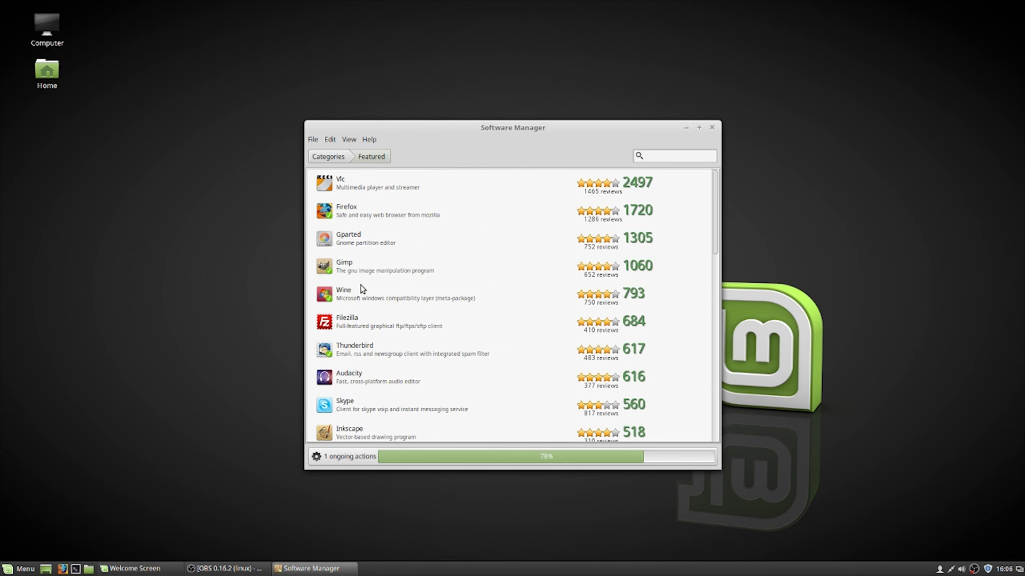
click(361, 187)
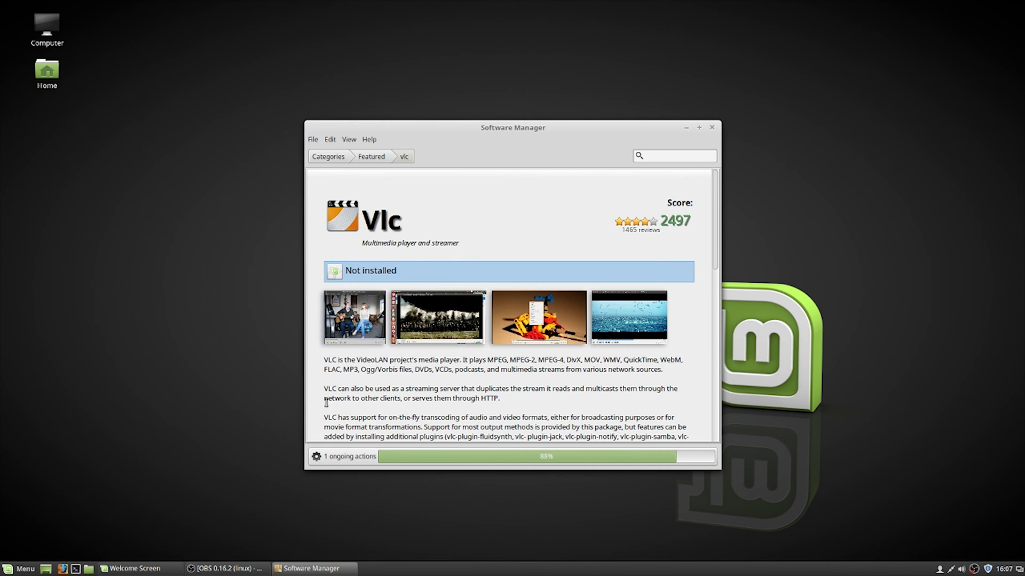
click(372, 156)
click(347, 456)
click(328, 157)
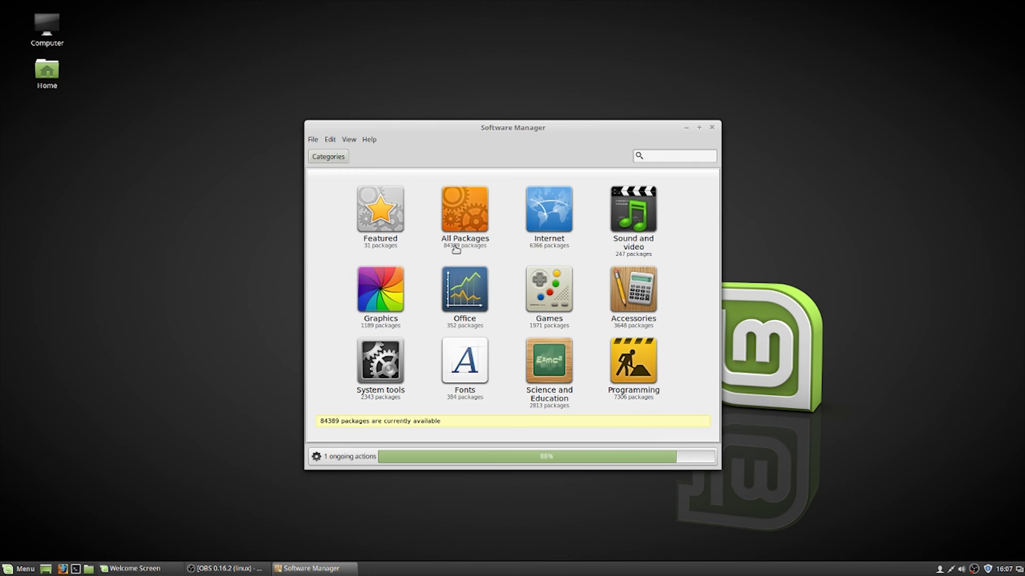
key(super)
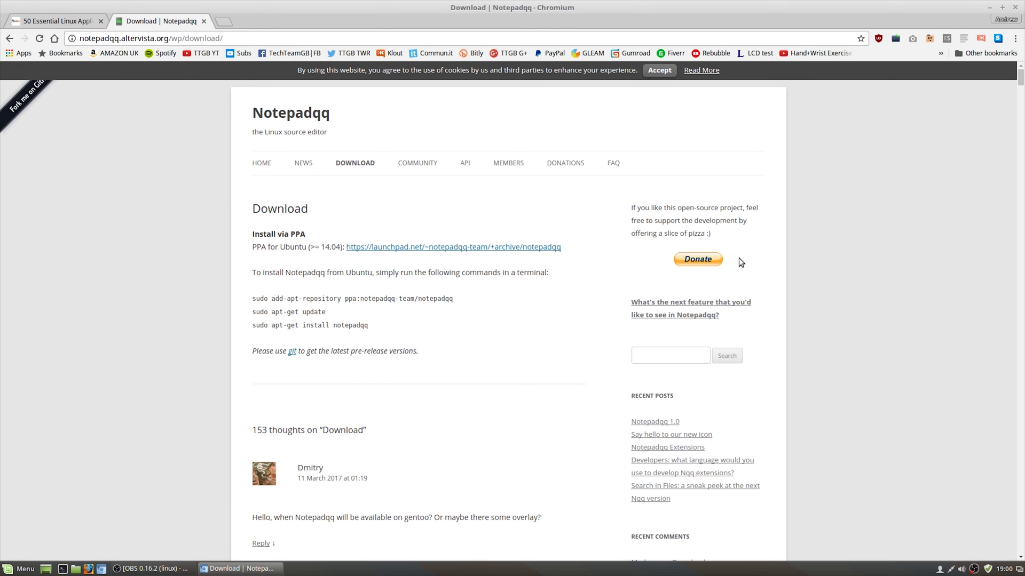
key(ctrl+alt+t)
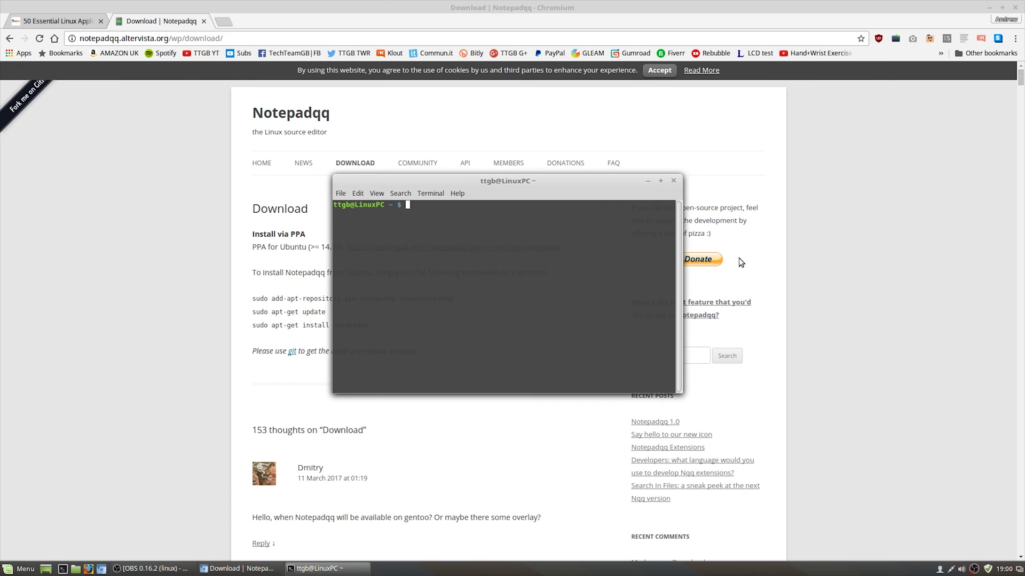
Become root and add the ppa:notepadqq-team/notepadqq repository with add-apt-repository
drag(418, 186, 603, 187)
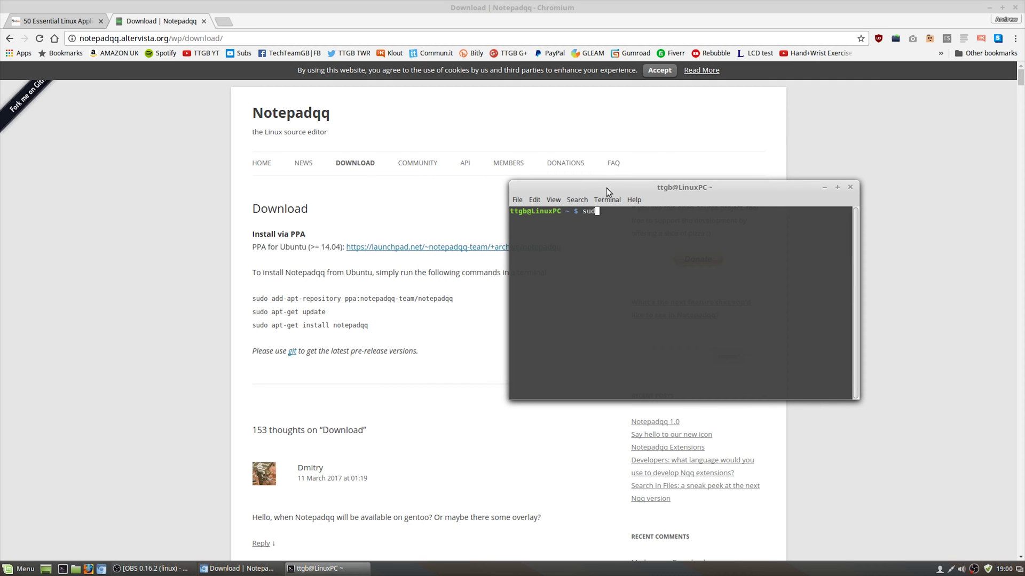
key(Return)
key(Return)
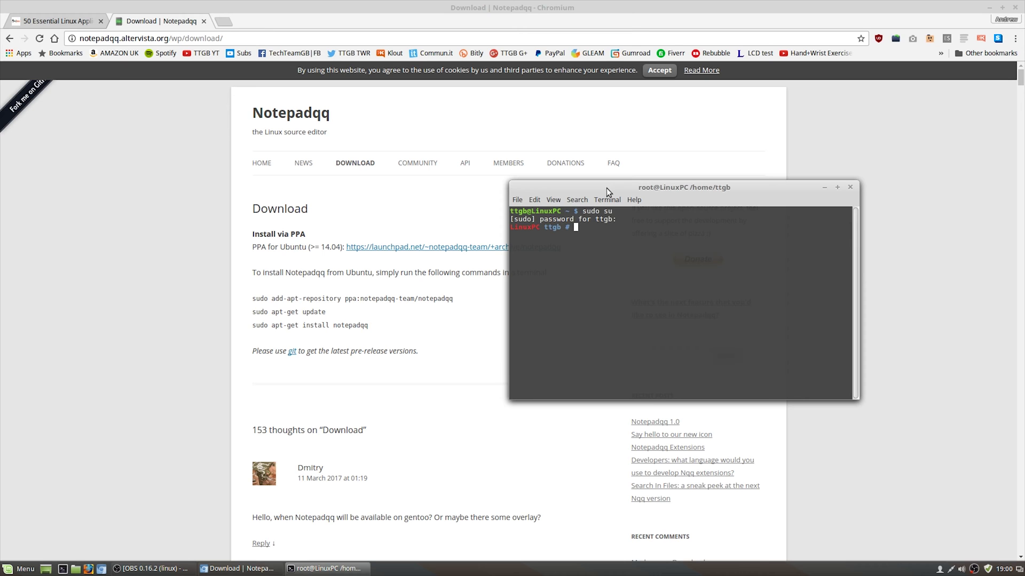
text(add-apt-repository ppa:notepadqq)
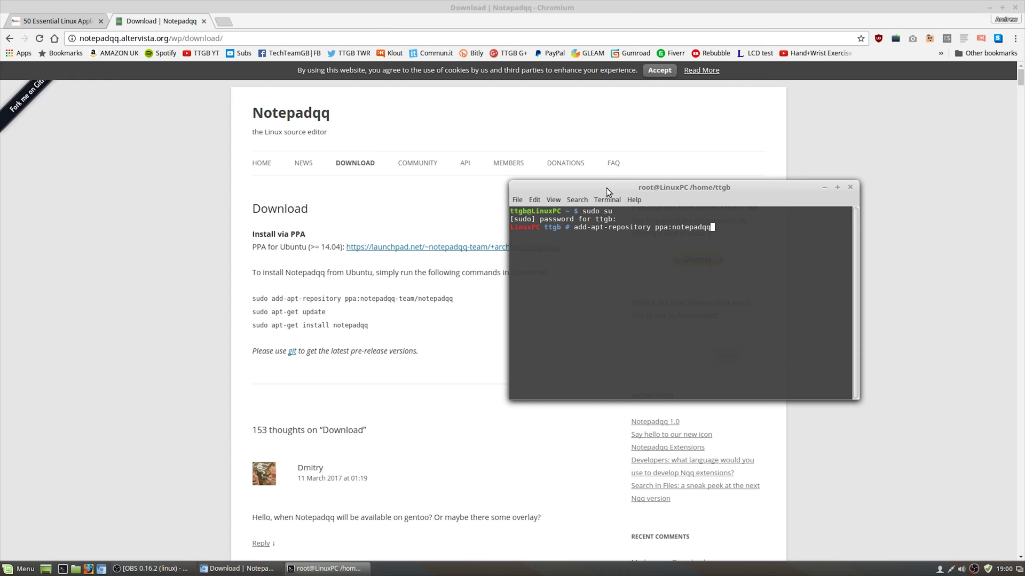
text(-team/)
text(notepadq)
text(q)
key(Return)
key(Return)
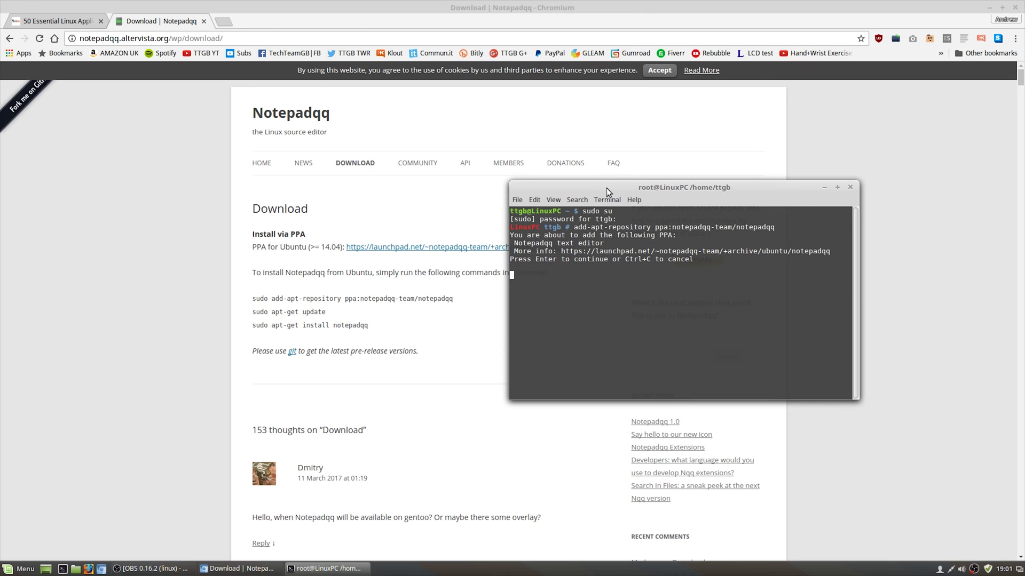
Run apt-get update, then apt-get install notepadqq, answering y to continue
text(a)
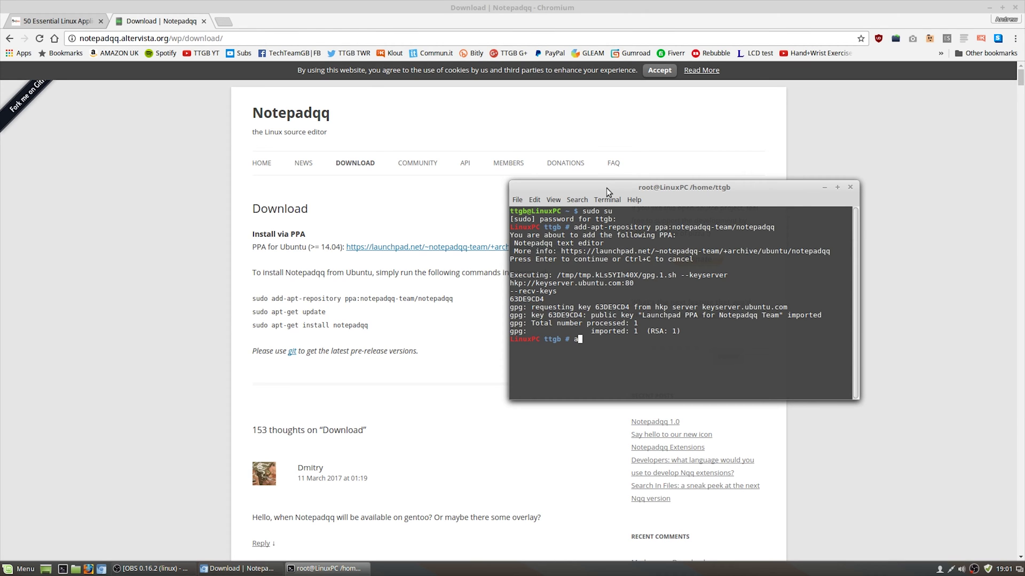
text(pt-get update)
key(Return)
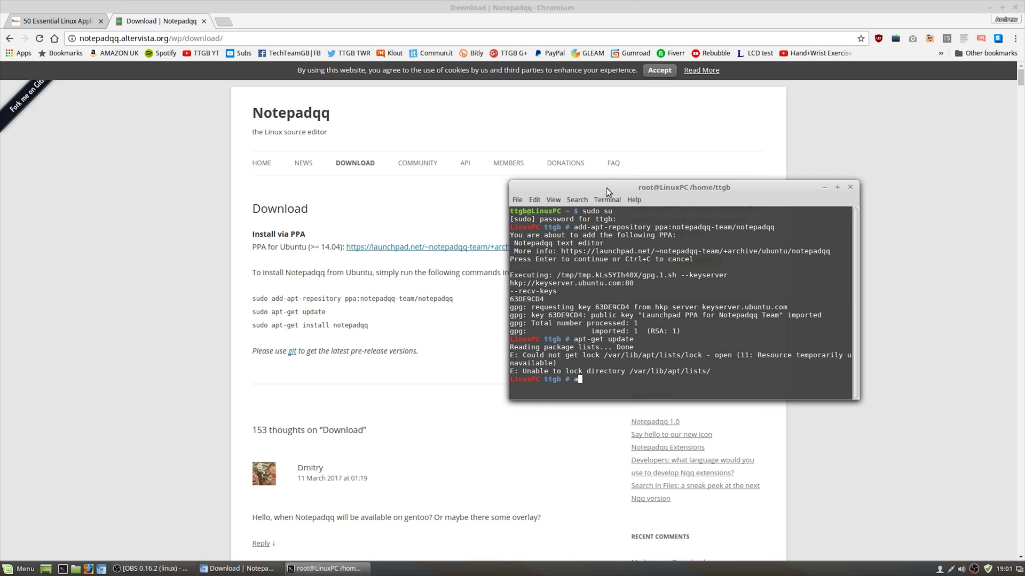
text(et install notepadqq)
key(Return)
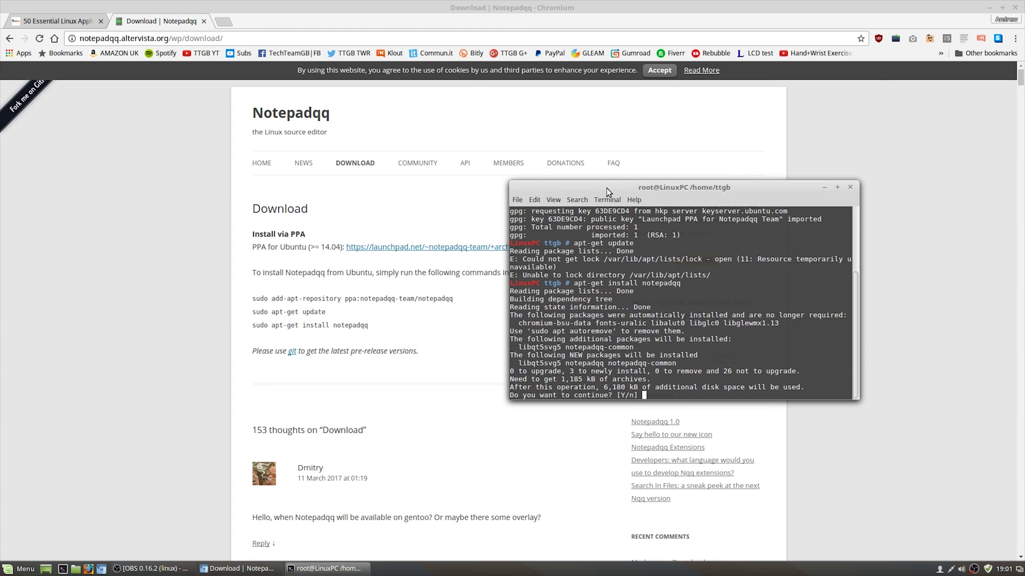
text(y)
key(Return)
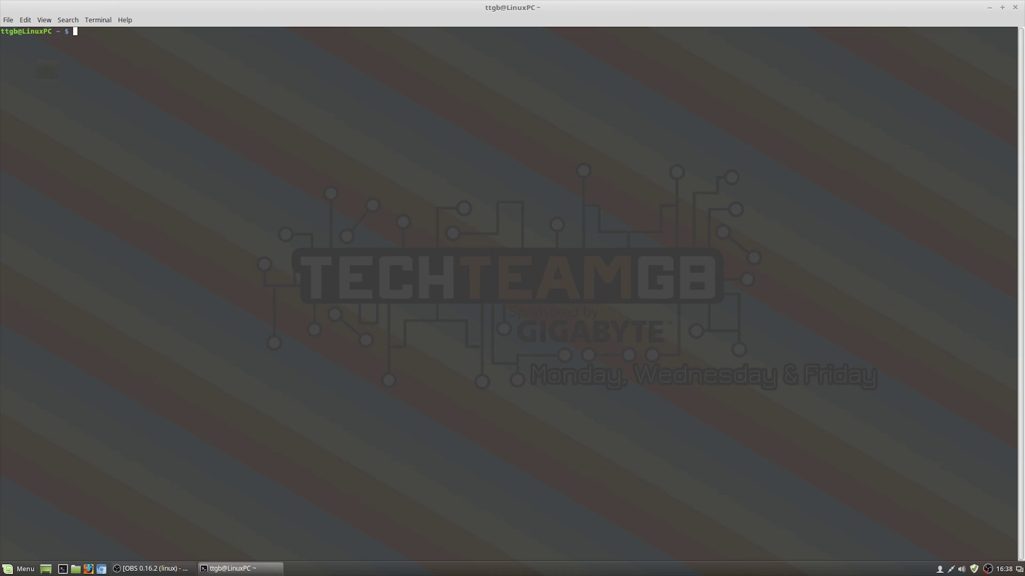
Go to Downloads, list it, and chmod +x xampp-linux-x64-7.1.1-0-installer.run
text(cd Downloads)
key(Return)
text(ls)
key(Return)
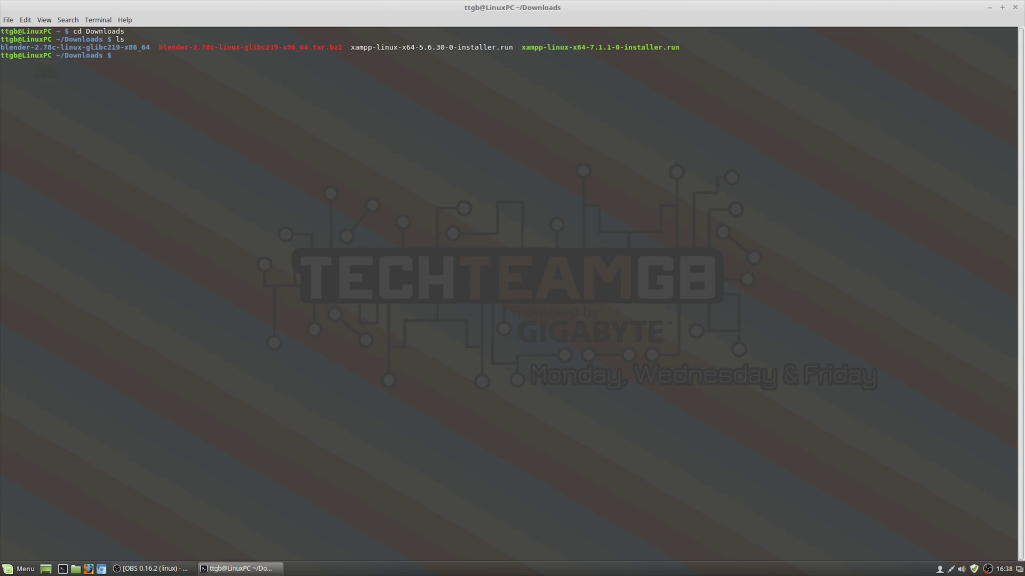
text(chmod +x xampp-linux-x64-7.1.1-0-installer.run)
key(Return)
Run ./xampp-linux-x64-7.1.1-0-installer.run and dismiss the root-privileges error
key(Up)
key(Home)
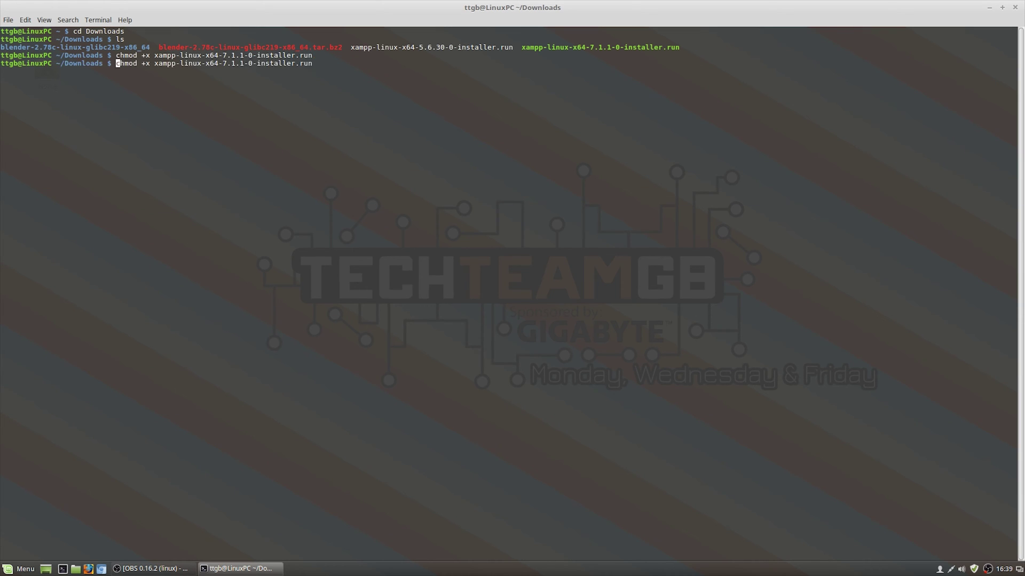
key(Delete)
key(Delete)
key(Delete)
key(Delete)
key(Delete)
key(Delete)
key(Delete)
key(Delete)
key(Delete)
text(./)
key(End)
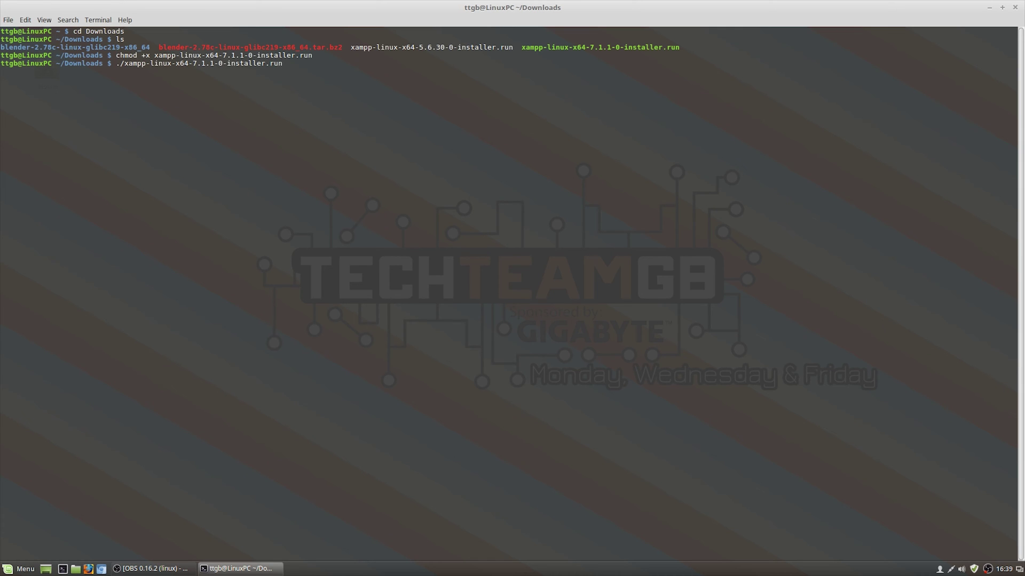
key(Return)
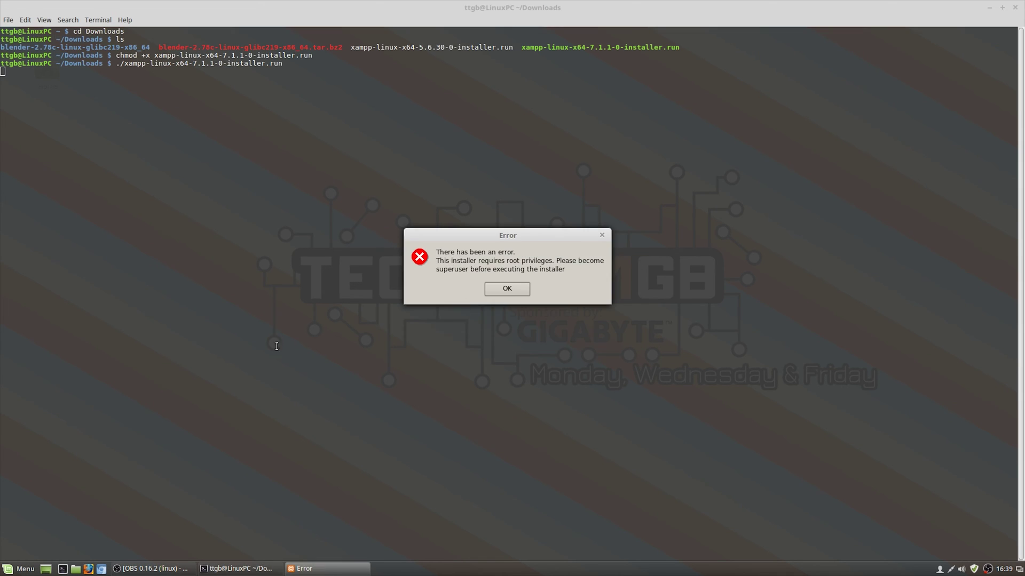
click(498, 288)
Rerun the XAMPP 7.1.1 installer prefixed with sudo
key(Up)
key(Home)
text(sudo)
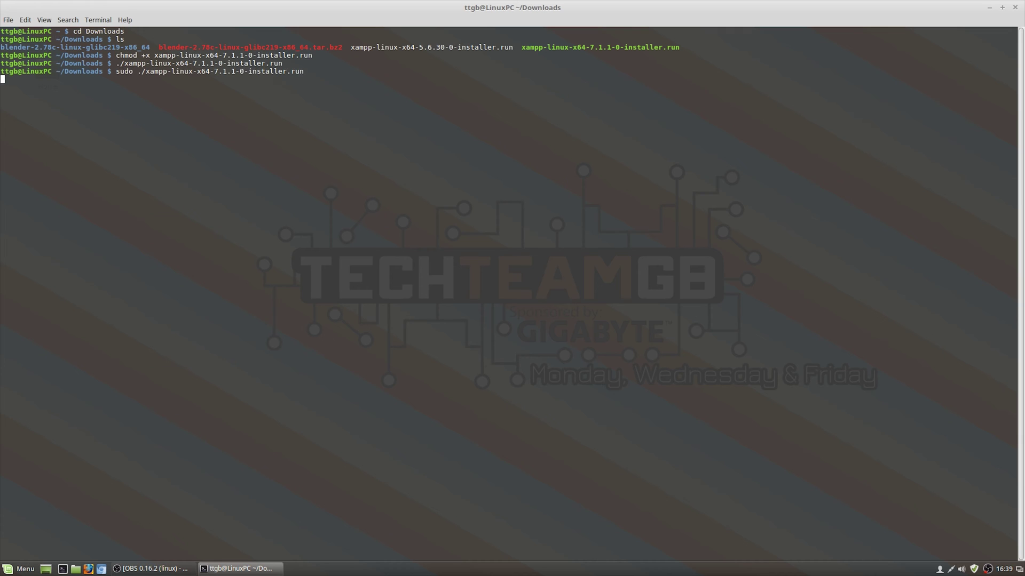
key(Return)
key(Return)
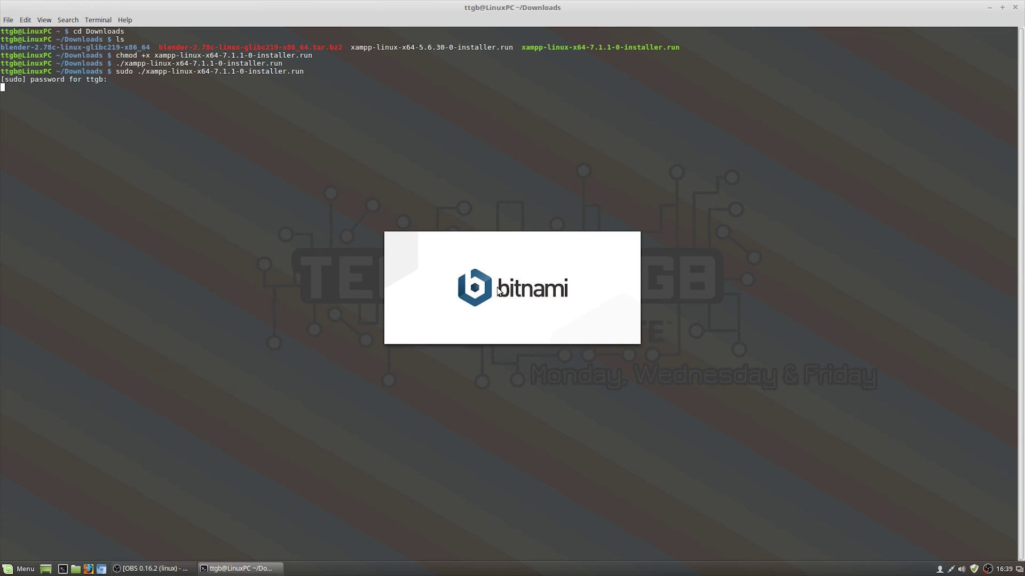
Accept the default components and installation folder in XAMPP Setup and start installing
click(568, 386)
click(421, 235)
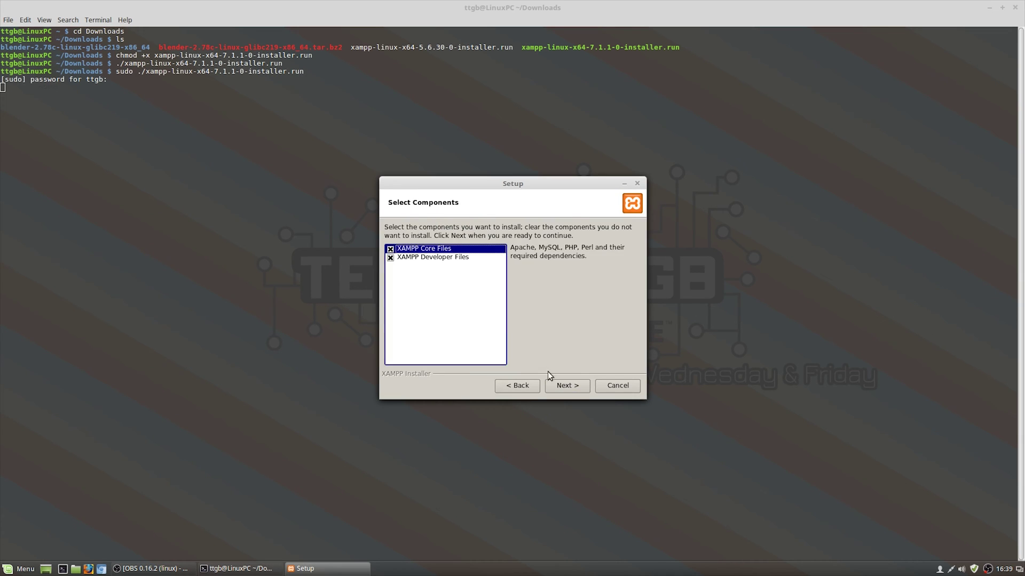
click(567, 385)
click(566, 385)
click(558, 382)
click(557, 382)
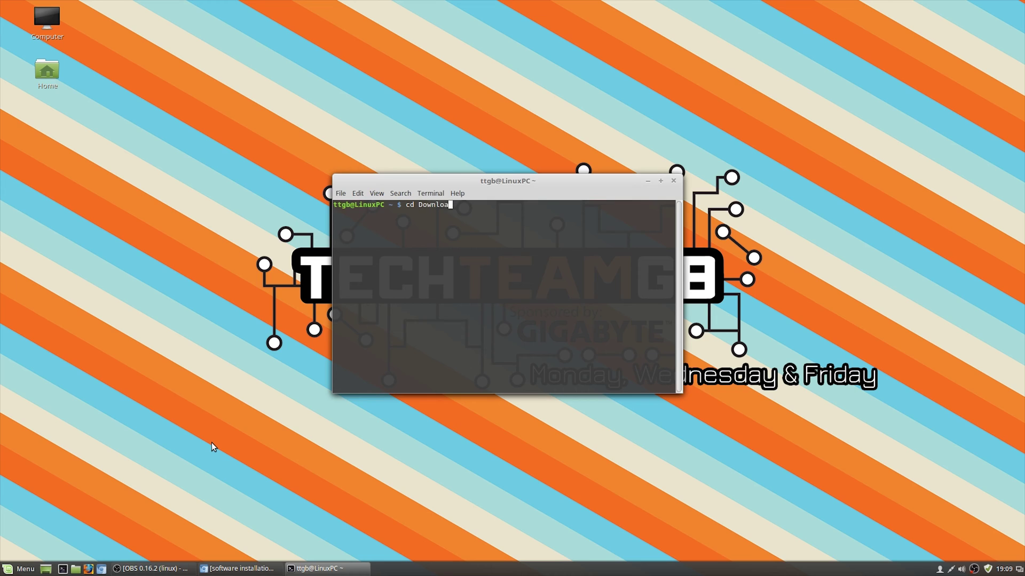
Extract blender-2.78c-linux-glibc219-x86_64.tar.bz2 with tar xjf and list Downloads
key(Return)
text(ls)
key(Return)
text(tar xjf )
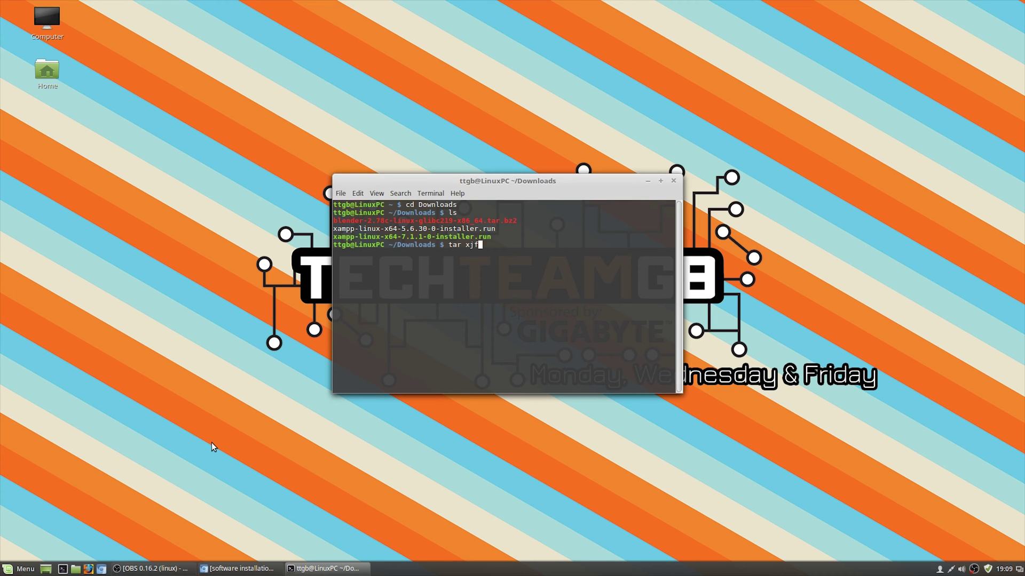
text(blender-2.78c.)
key(BackSpace)
text(-linux-glibc219-x86_64.tar.bz2)
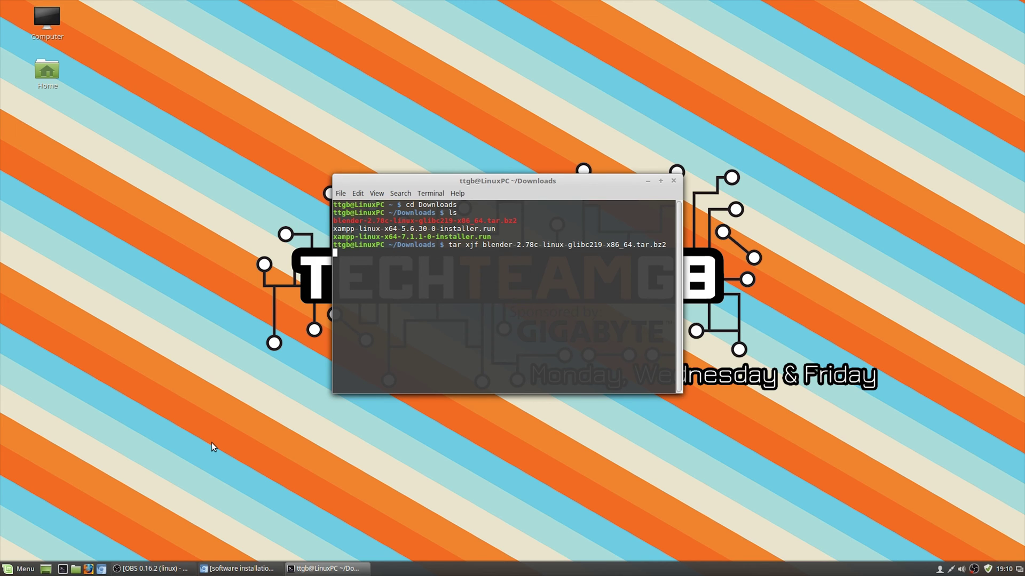
text(ls)
key(Return)
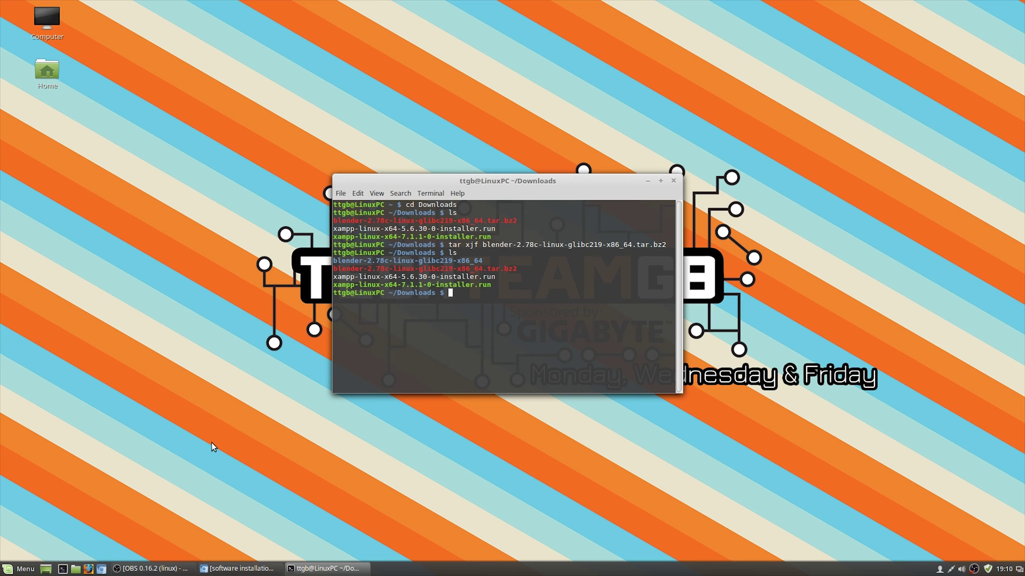
Enter the extracted blender-2.78c-linux-glibc219-x86_64 folder
text(cd ble)
key(Up)
key(Up)
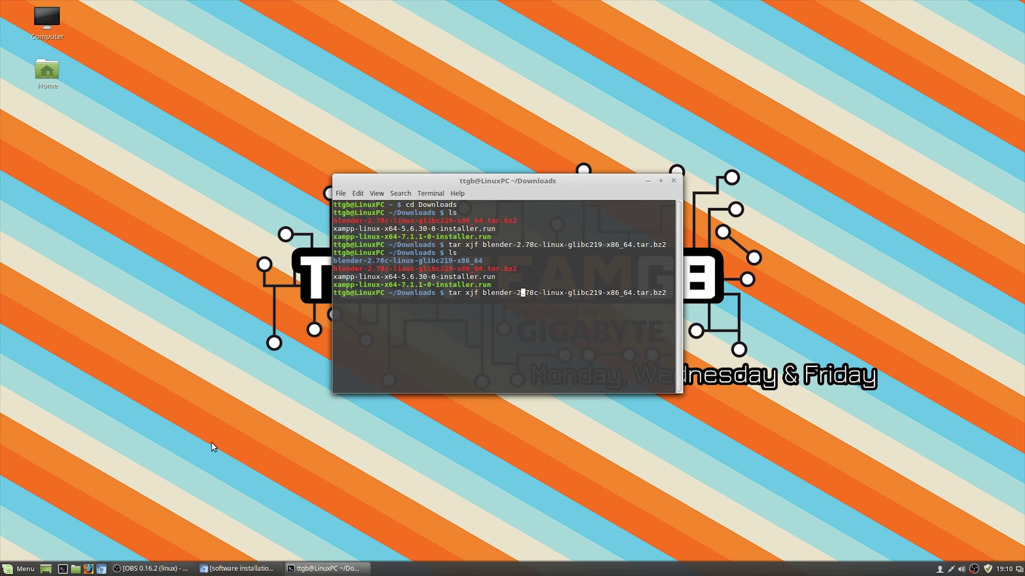
key(ctrl+Left)
key(ctrl+Left)
key(BackSpace)
key(BackSpace)
key(BackSpace)
key(BackSpace)
key(BackSpace)
key(BackSpace)
key(BackSpace)
key(BackSpace)
text(cd)
key(End)
key(BackSpace)
key(BackSpace)
key(BackSpace)
key(BackSpace)
key(BackSpace)
key(BackSpace)
key(BackSpace)
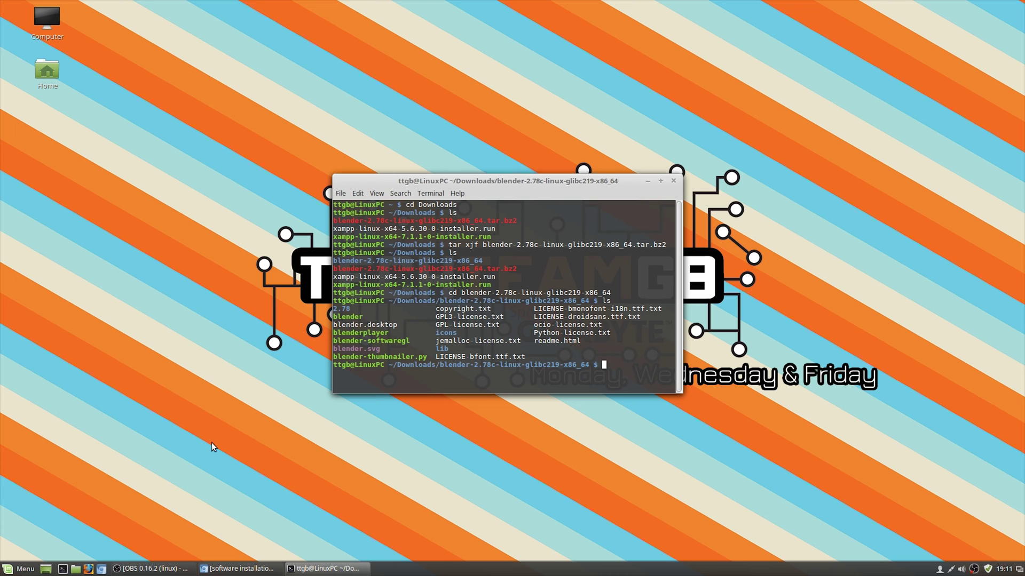
Browse the 2.78 folder and its datafiles subfolder, then go back up
text(cd 2.78)
key(Return)
text(ls)
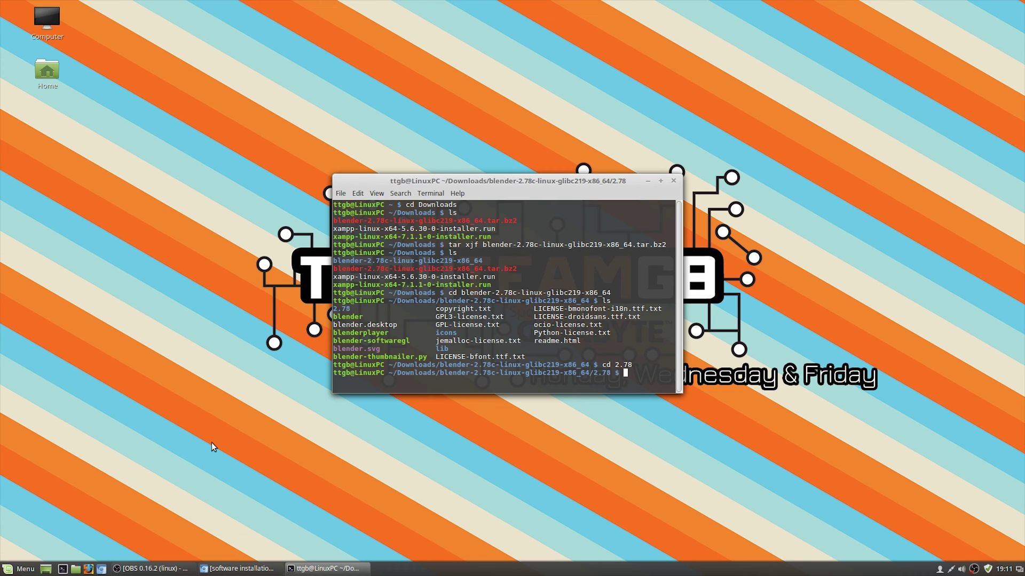
key(Return)
text(cd datafile)
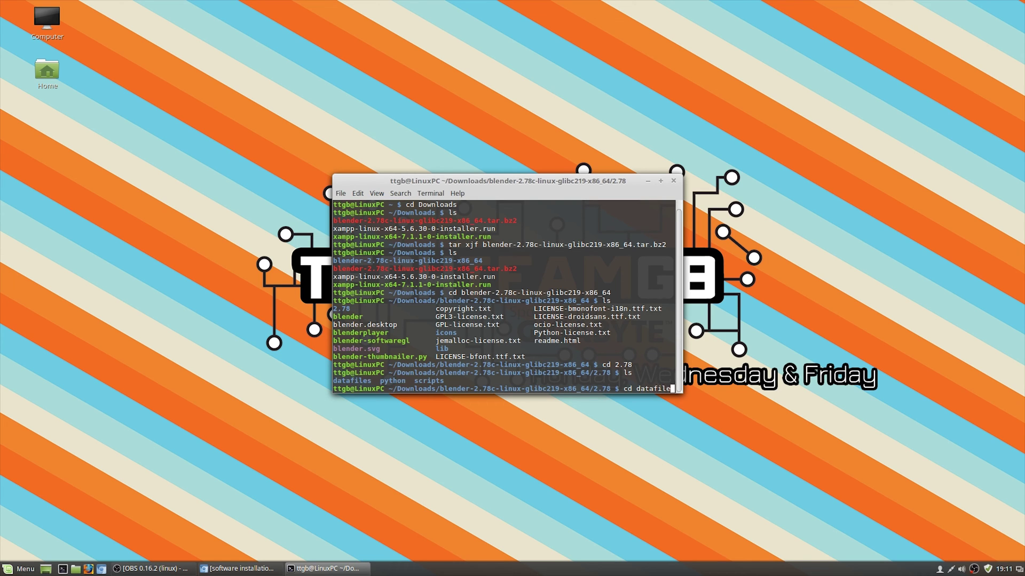
text(s)
key(Return)
text(ls)
key(Return)
text(cd ..)
key(Return)
text(ls)
key(Return)
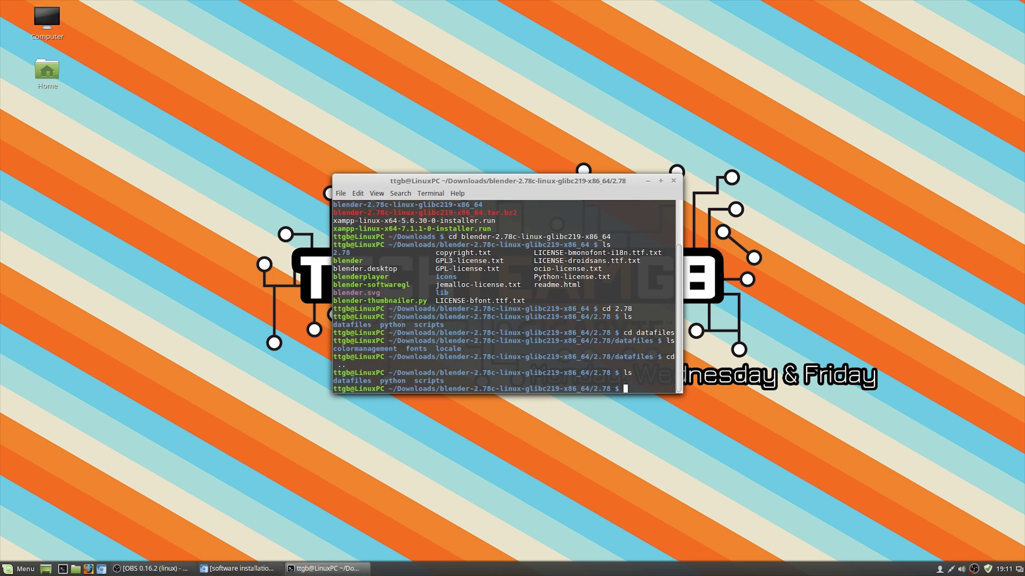
text(cd ..)
Look inside the 2.78/scripts folder, then climb back up to Downloads
key(Return)
text(cd 2.78)
key(Return)
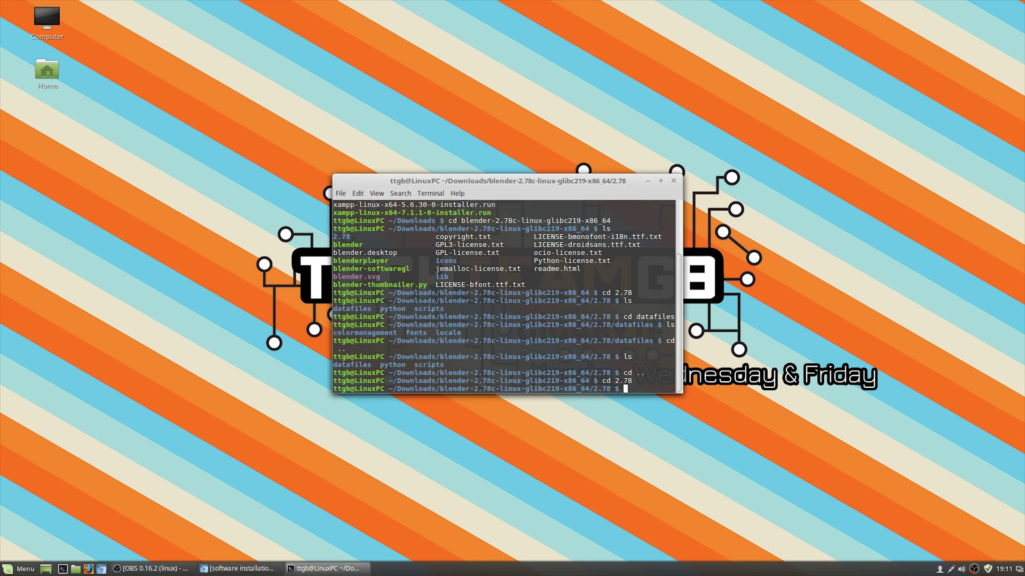
text(cd scripts)
key(Return)
text(ls)
key(Return)
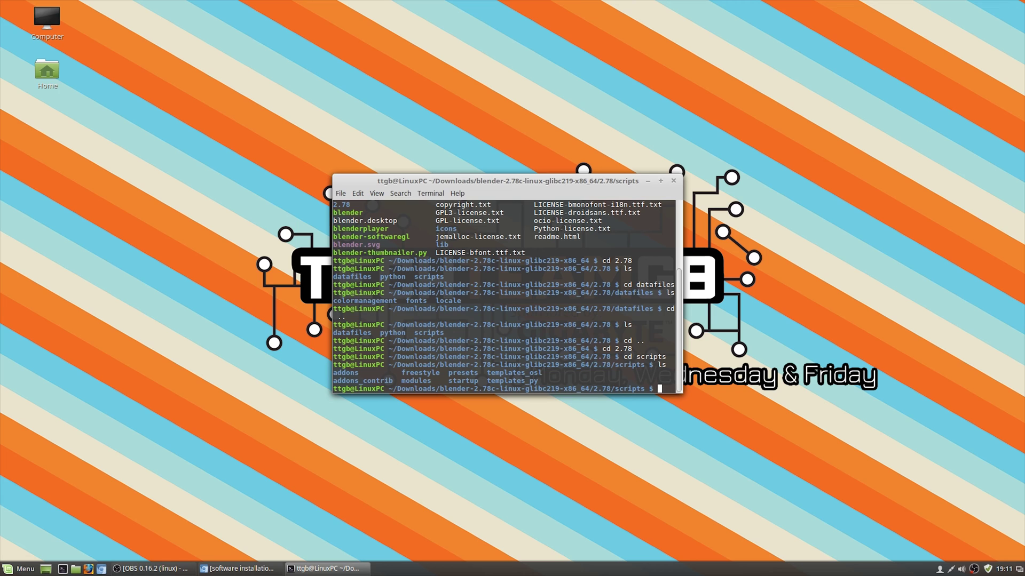
text(cd ..)
key(Return)
text(cd..)
key(Return)
text(cd ..)
key(Return)
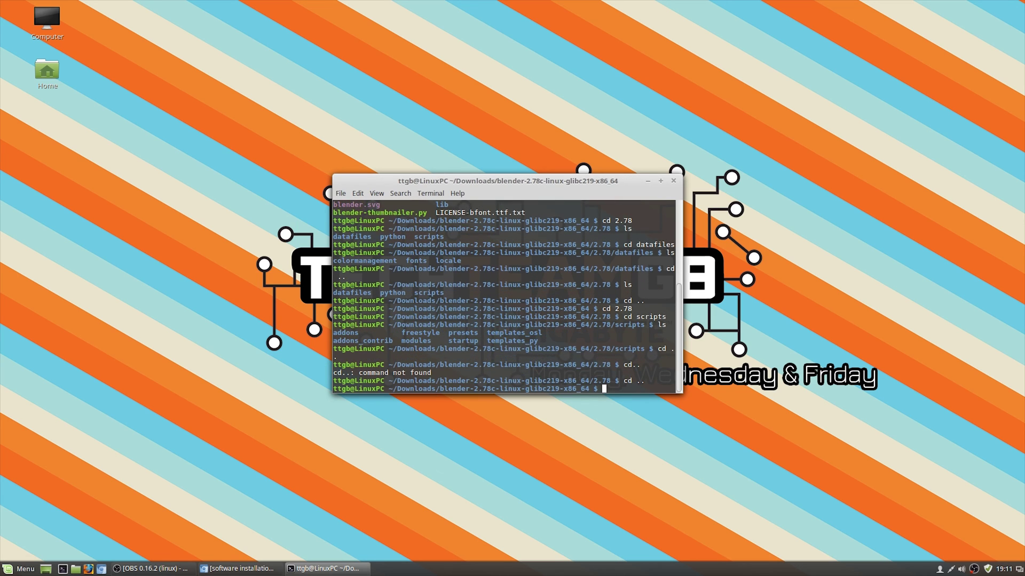
text(cd ..)
Re-enter the blender-2.78c folder using tab completion and list its contents
key(Return)
text(ls)
key(Return)
text(ls)
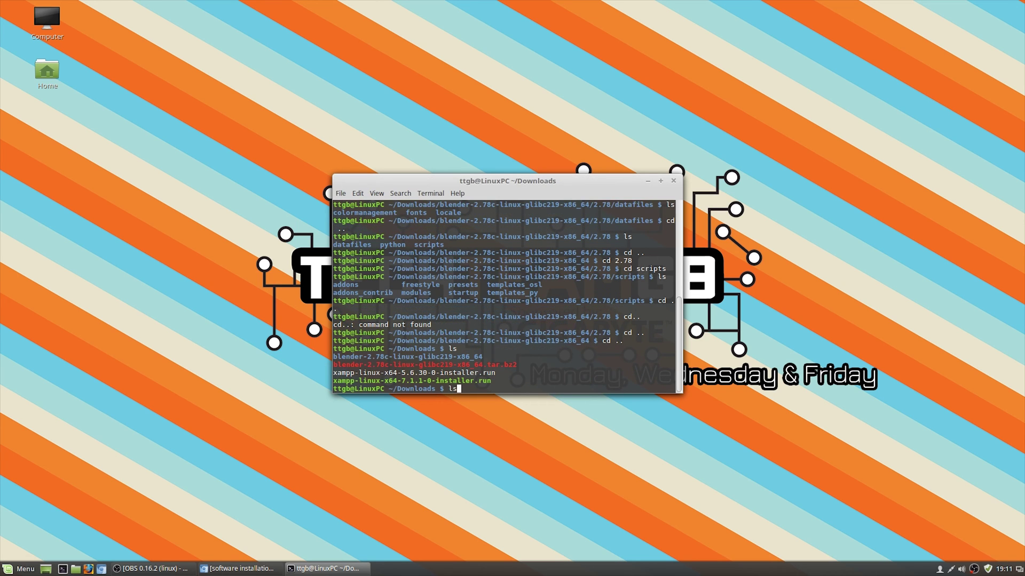
key(BackSpace)
key(BackSpace)
text(cd blender-2.78c-linux-glibc219-x86_64)
key(Tab)
key(Return)
text(ls)
key(Return)
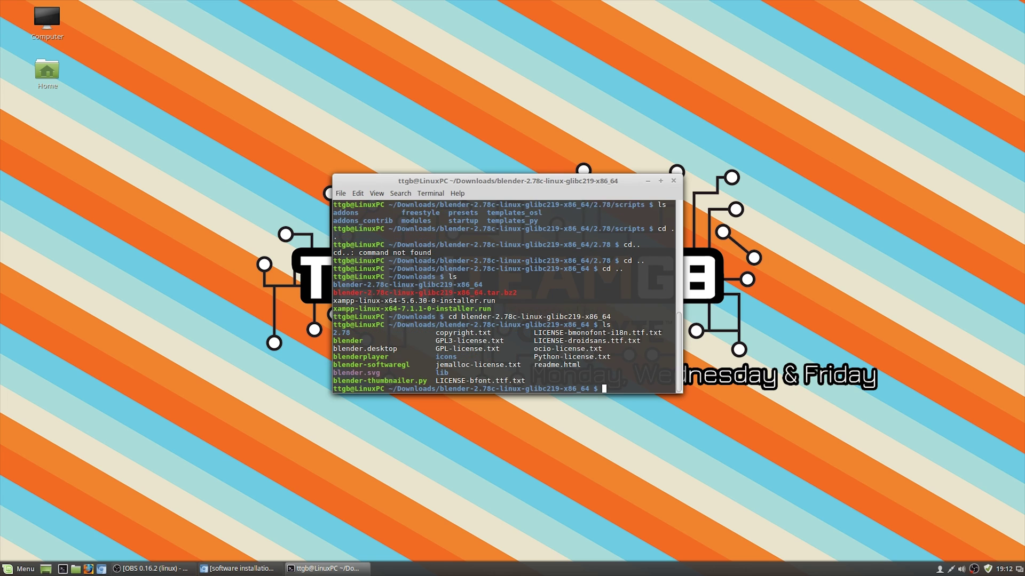
click(660, 182)
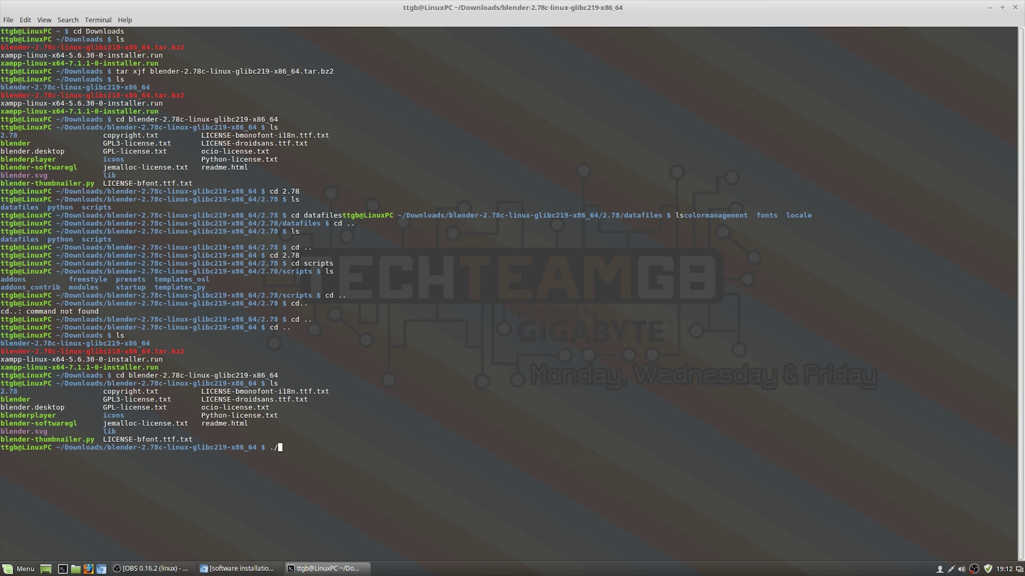
Try ./readme.html, then print it with cat and highlight the Linux install line
text(./readme)
key(Tab)
key(Return)
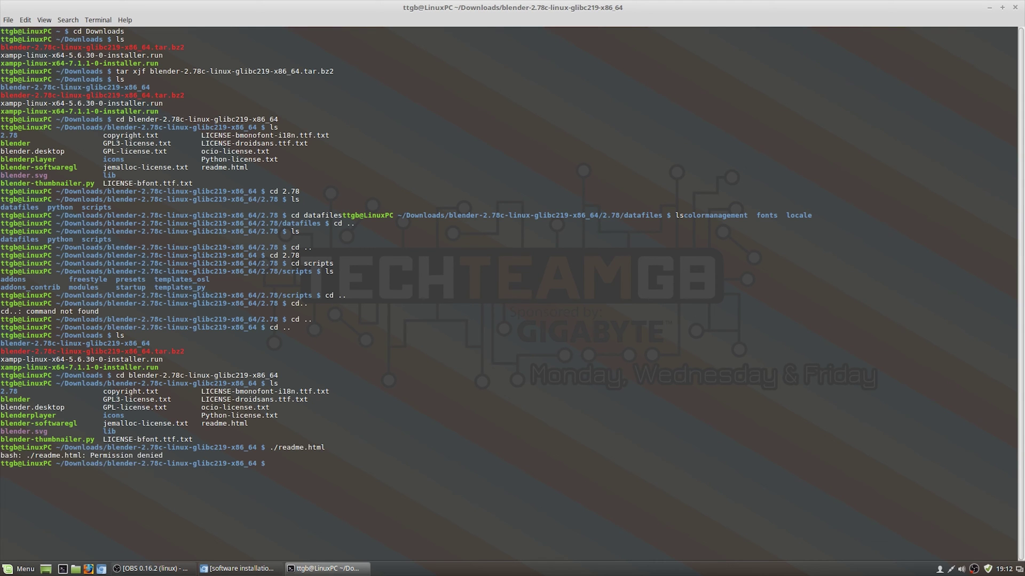
text(cat readme.html)
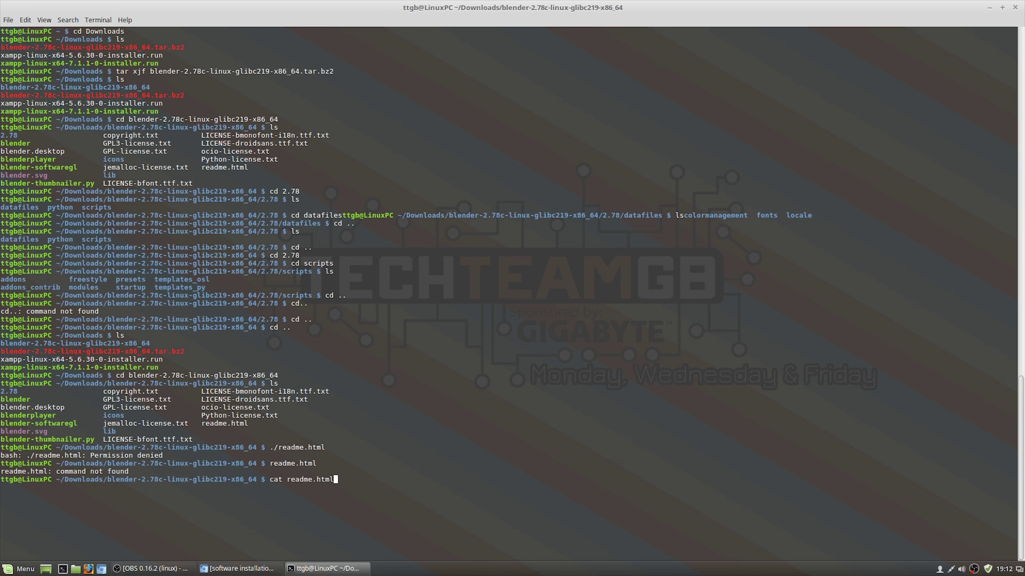
key(Return)
scroll(130, 241, up, 15)
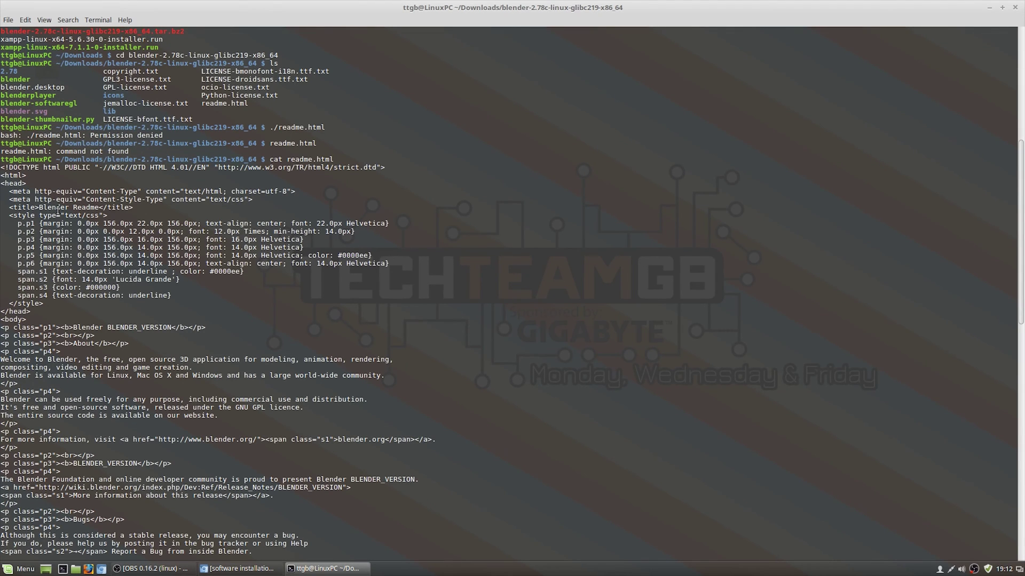
scroll(57, 209, down, 5)
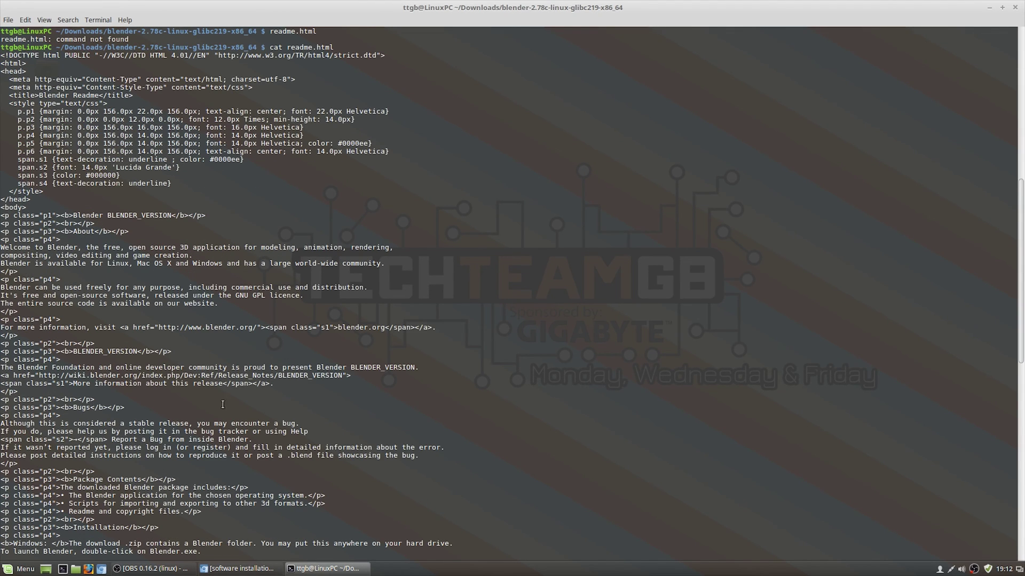
scroll(384, 397, down, 5)
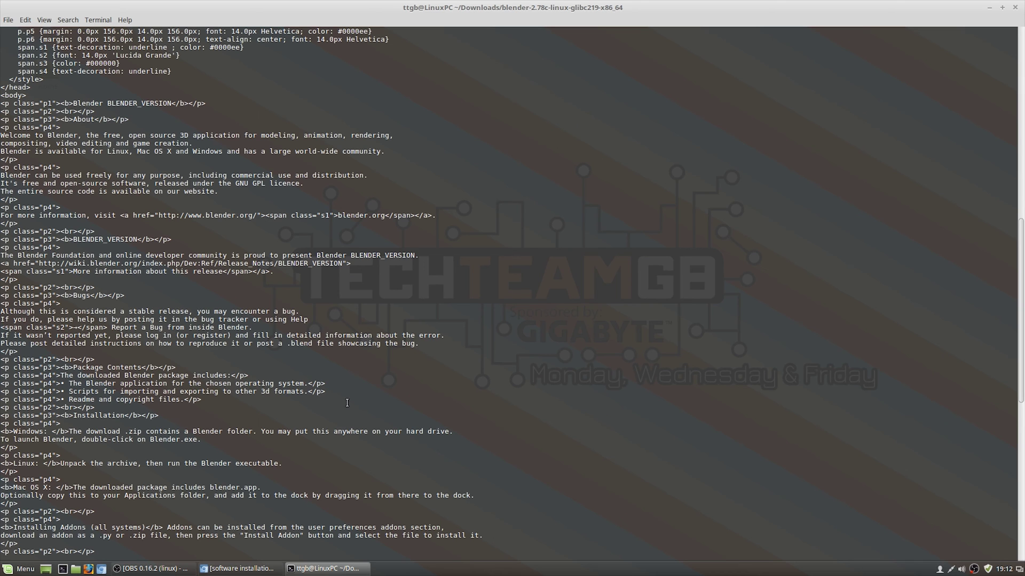
triple_click(182, 467)
scroll(241, 467, up, 14)
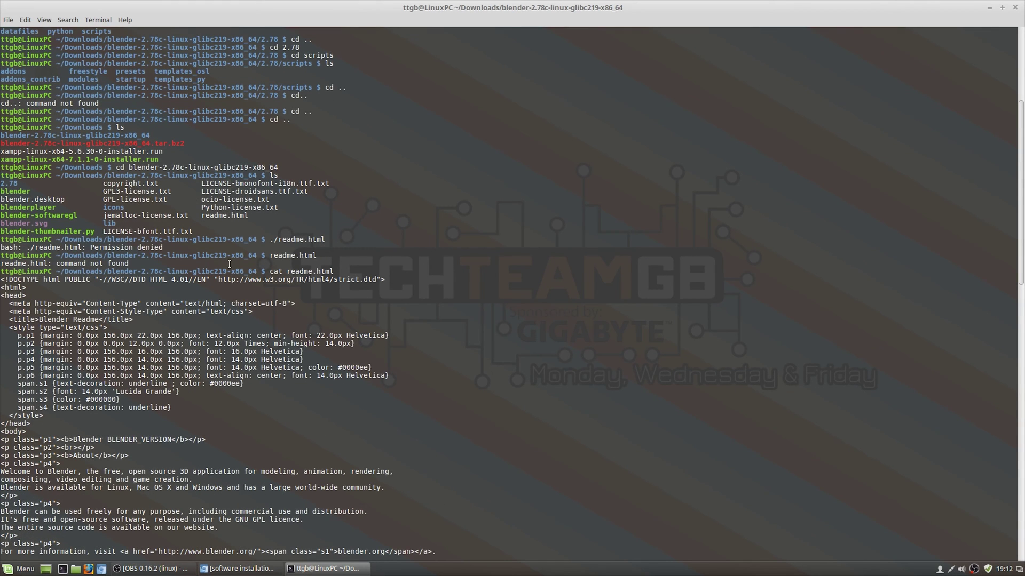
Launch Blender 2.78c with ./blender, close the splash, and clear all render restrictions
text(./blender-2.78c-linux-glibc219-x86_64 $ ./b)
key(Return)
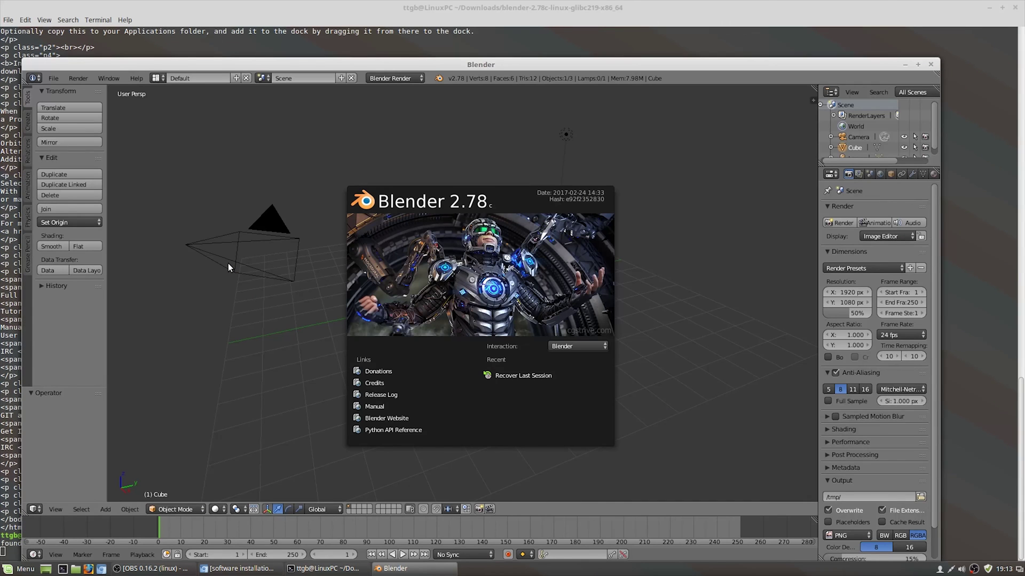
click(245, 318)
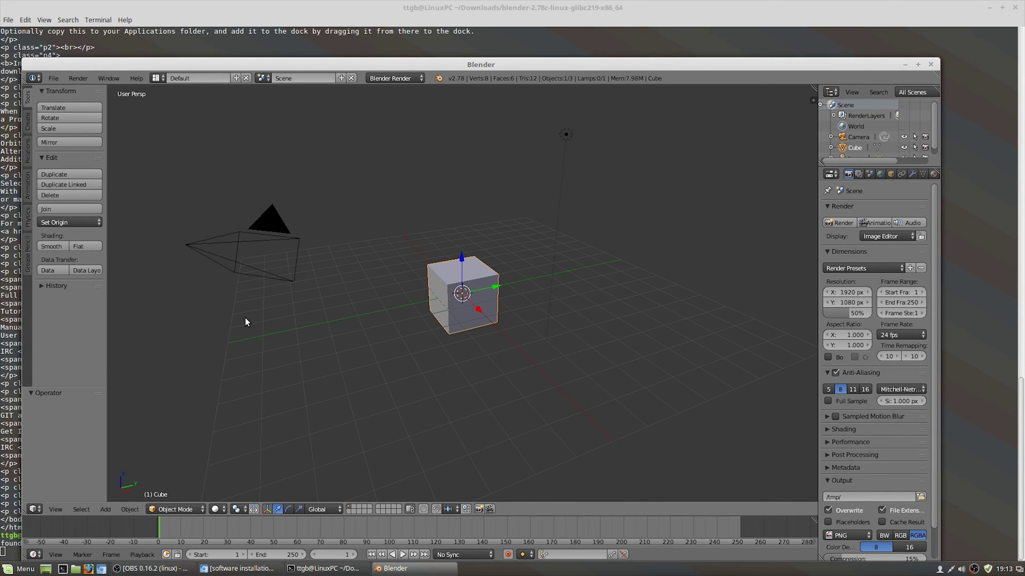
key(ctrl+alt+h)
click(479, 317)
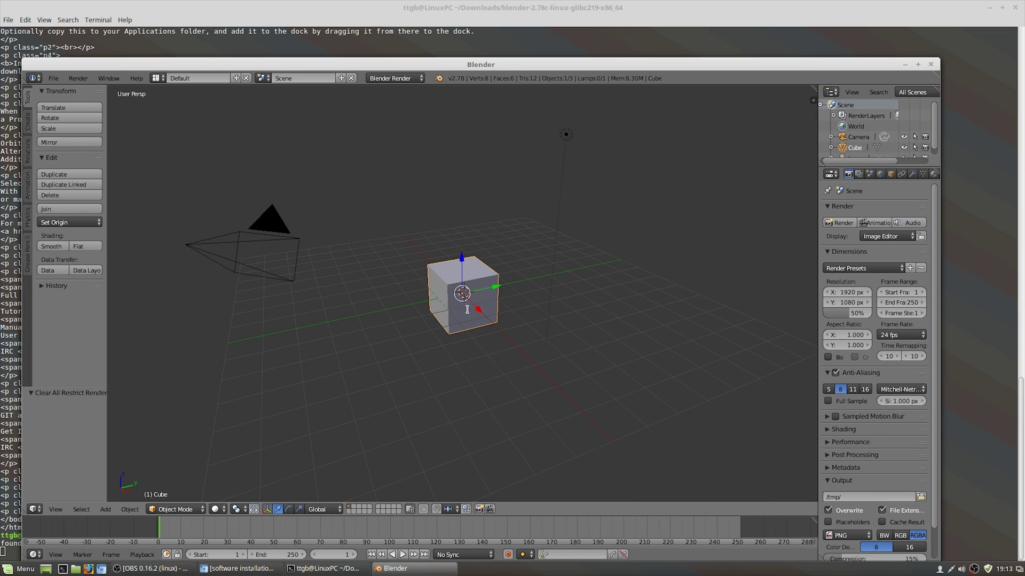
key(space)
key(Return)
Raise the default cube 0.878 units along the Z axis
click(482, 288)
key(g)
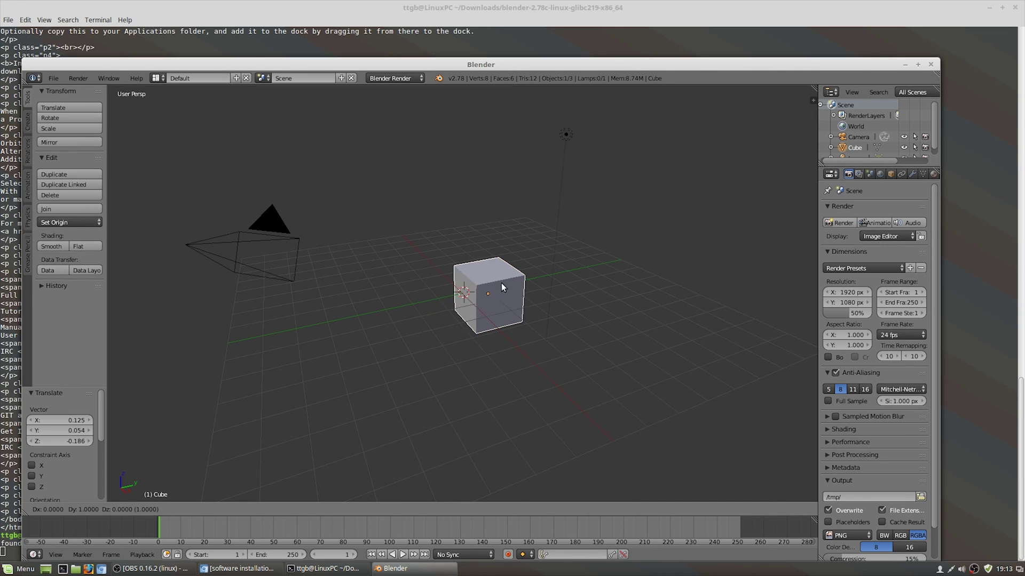
key(z)
key(Return)
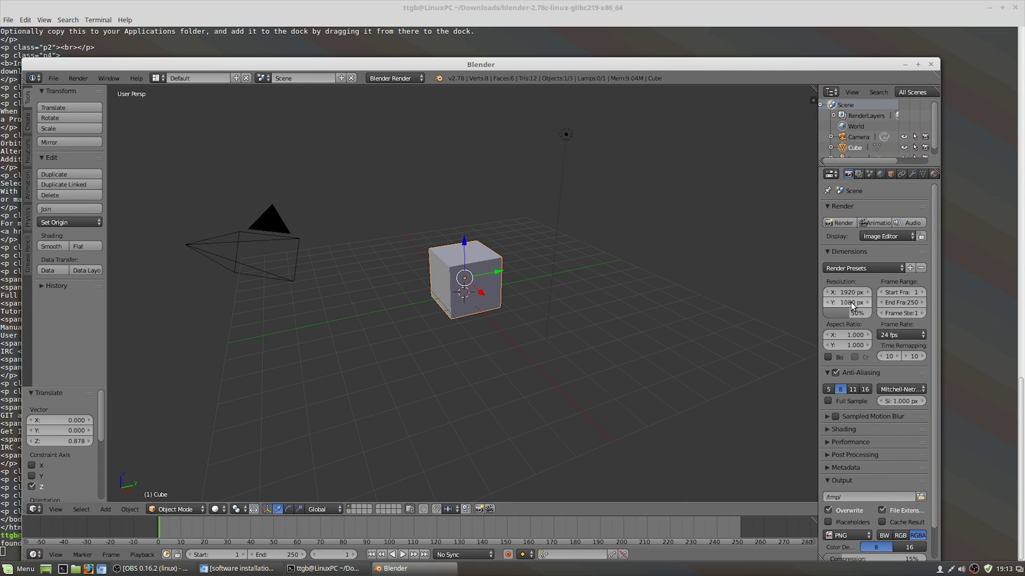